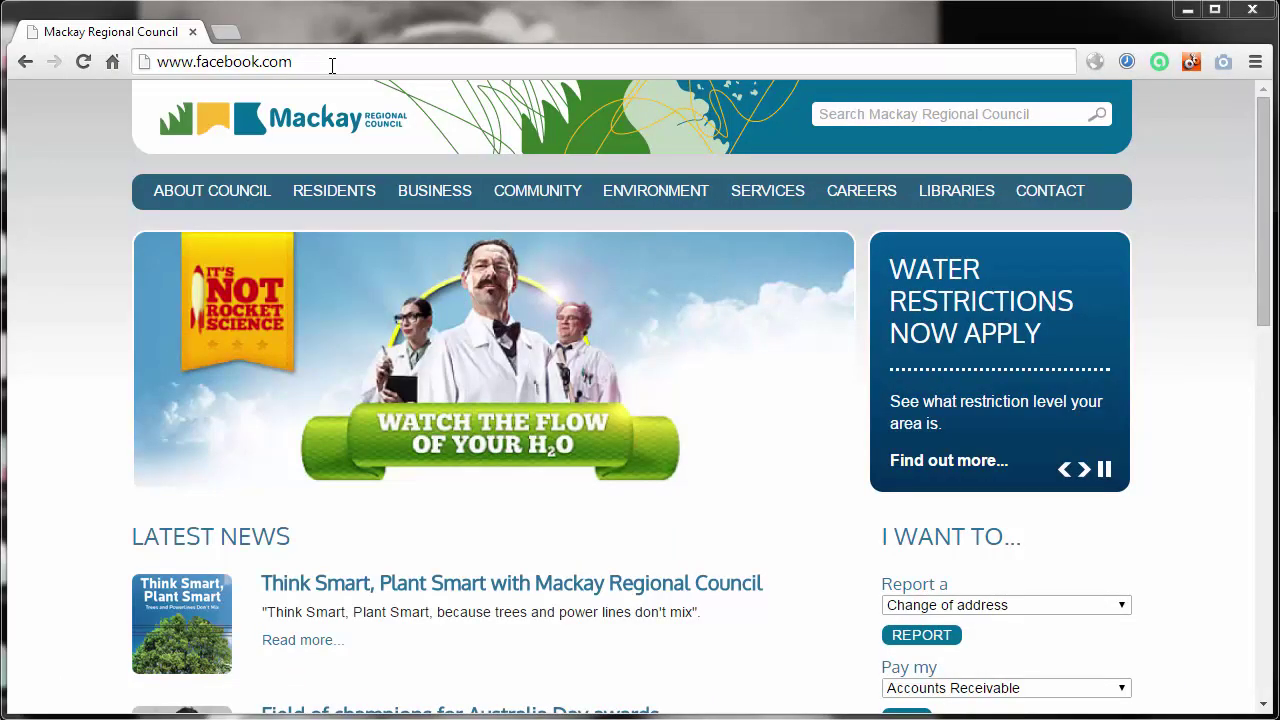
Load the myH2O website at myh2o.qld.gov.au in Chrome.
{"action": "left_click", "coordinate": [317, 64]}
{"action": "type", "text": "myh2o.q"}
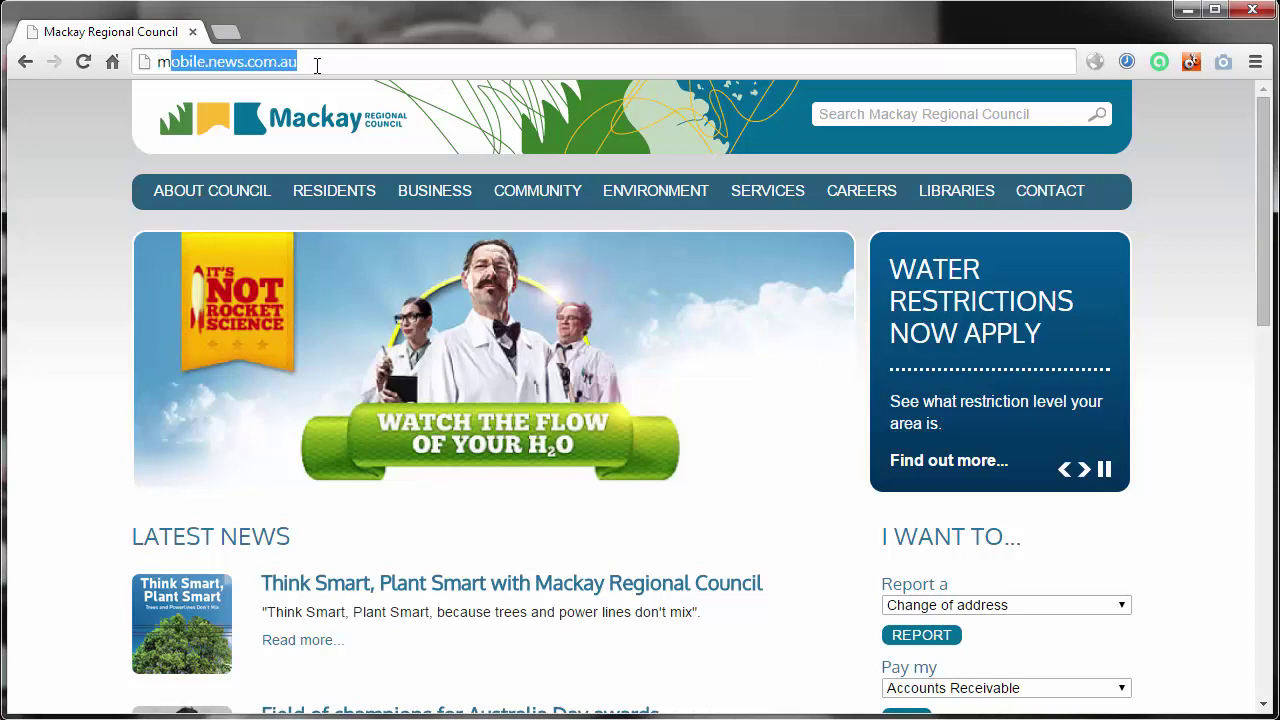
{"action": "type", "text": "ld.gov.au"}
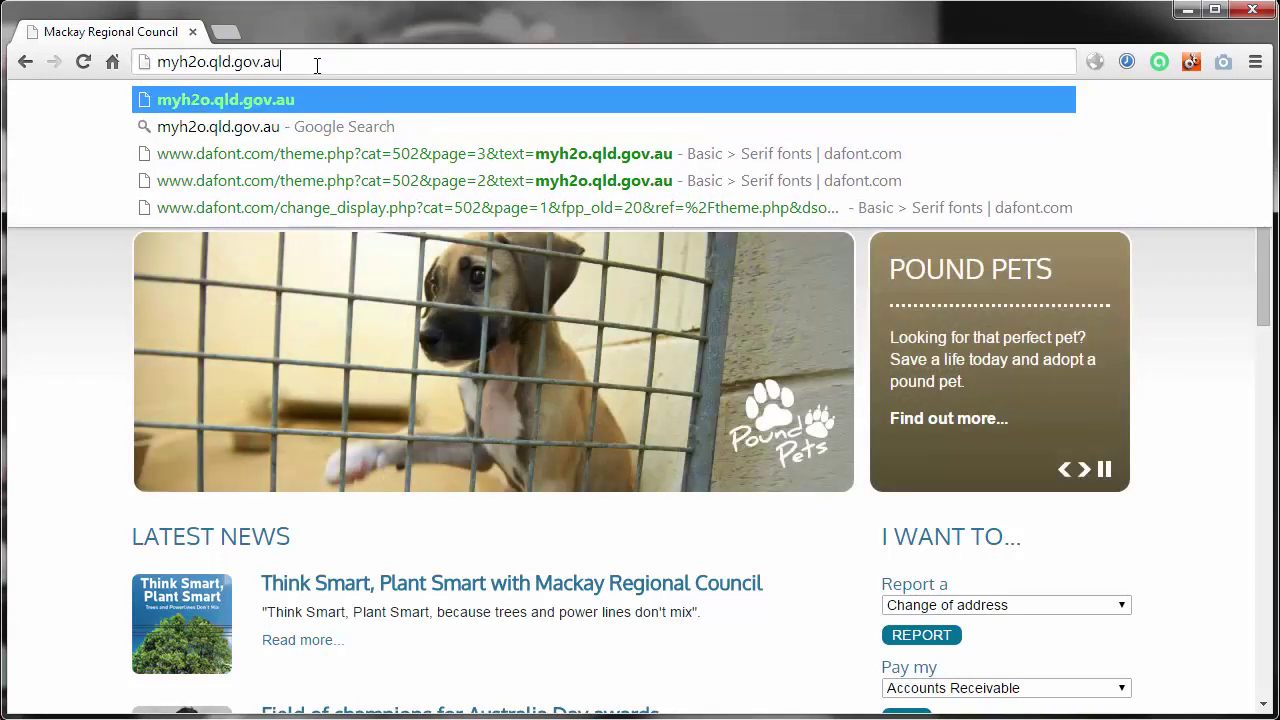
{"action": "key", "text": "Return"}
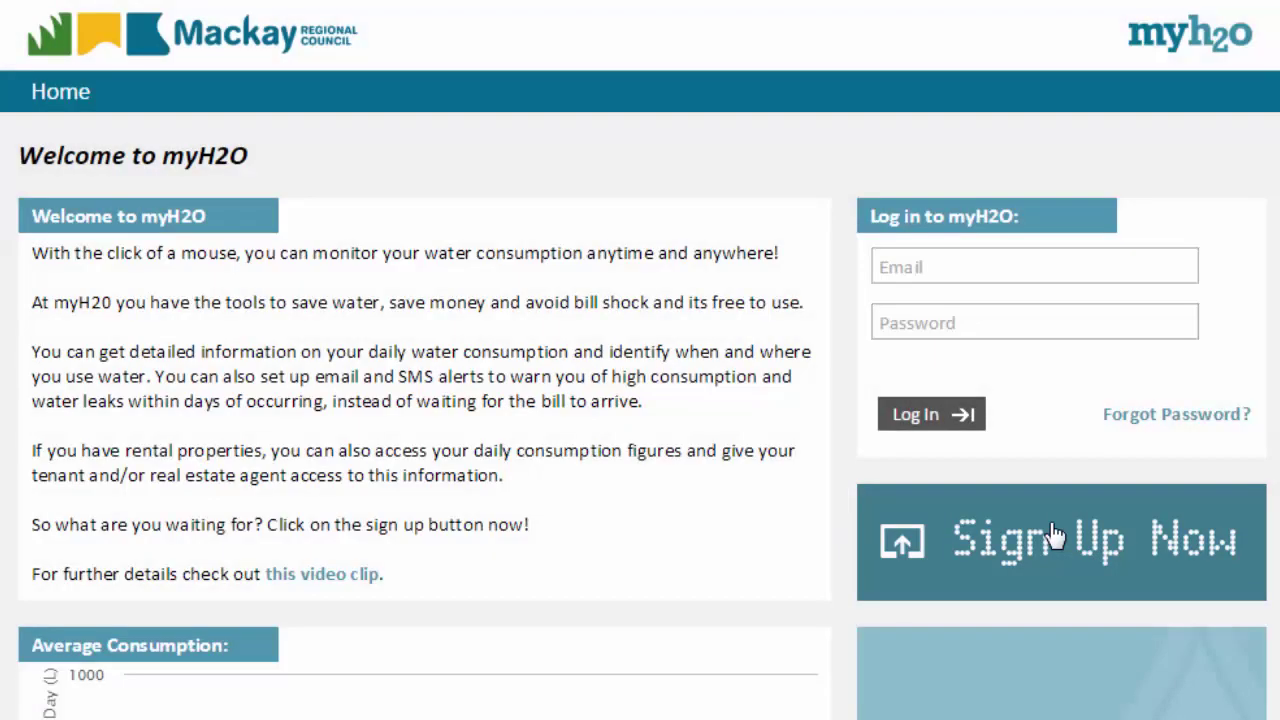
Start a new sign-up and enter the user's first name, last name and e-mail address.
{"action": "left_click", "coordinate": [1055, 537]}
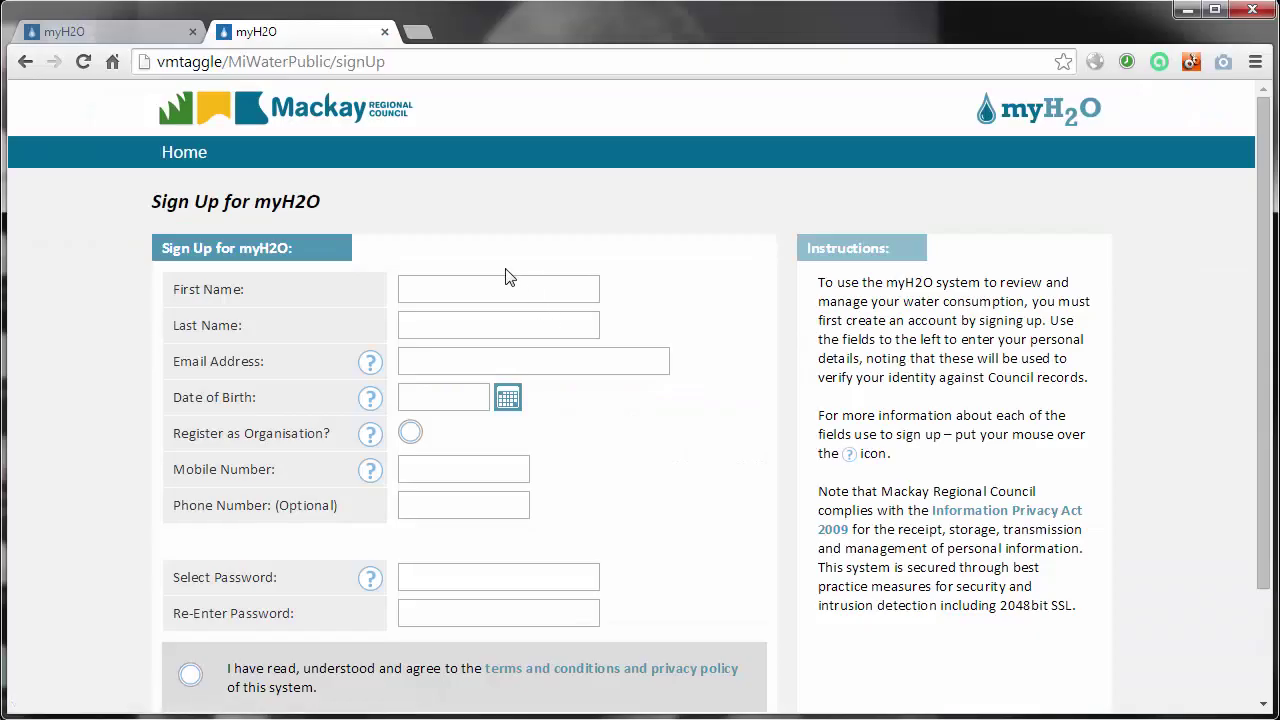
{"action": "left_click", "coordinate": [501, 284]}
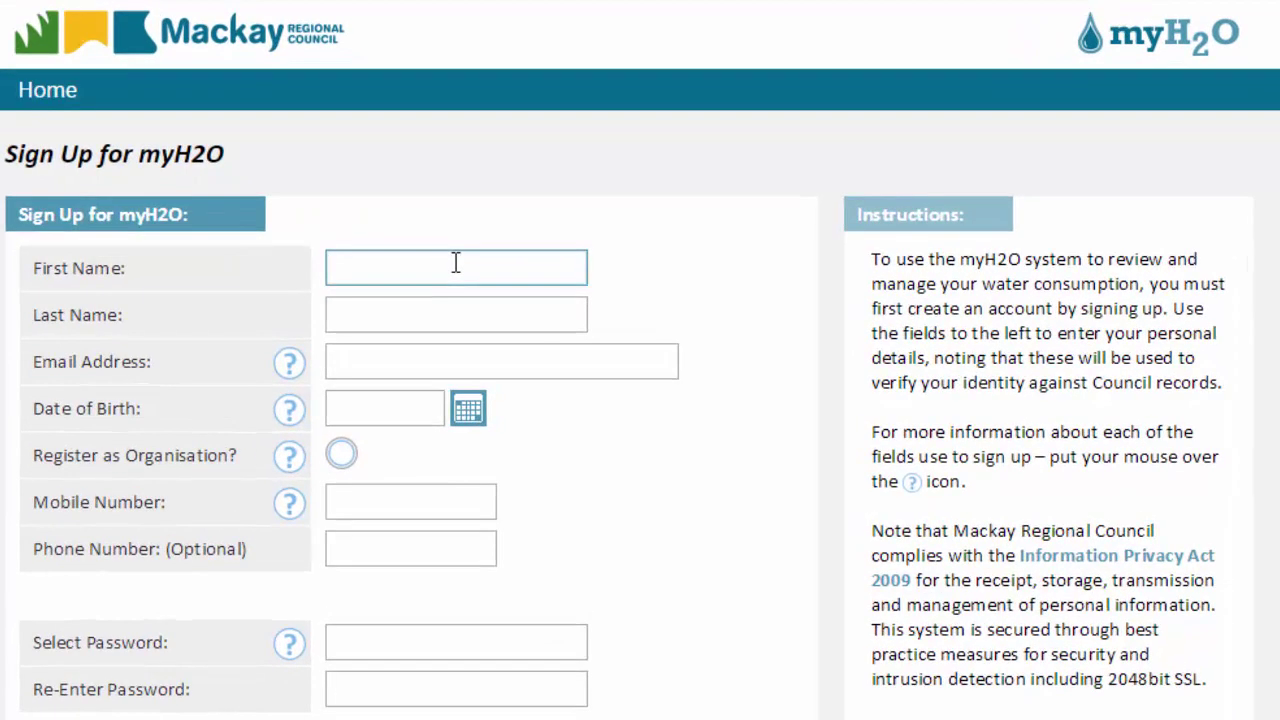
{"action": "type", "text": "Cletus"}
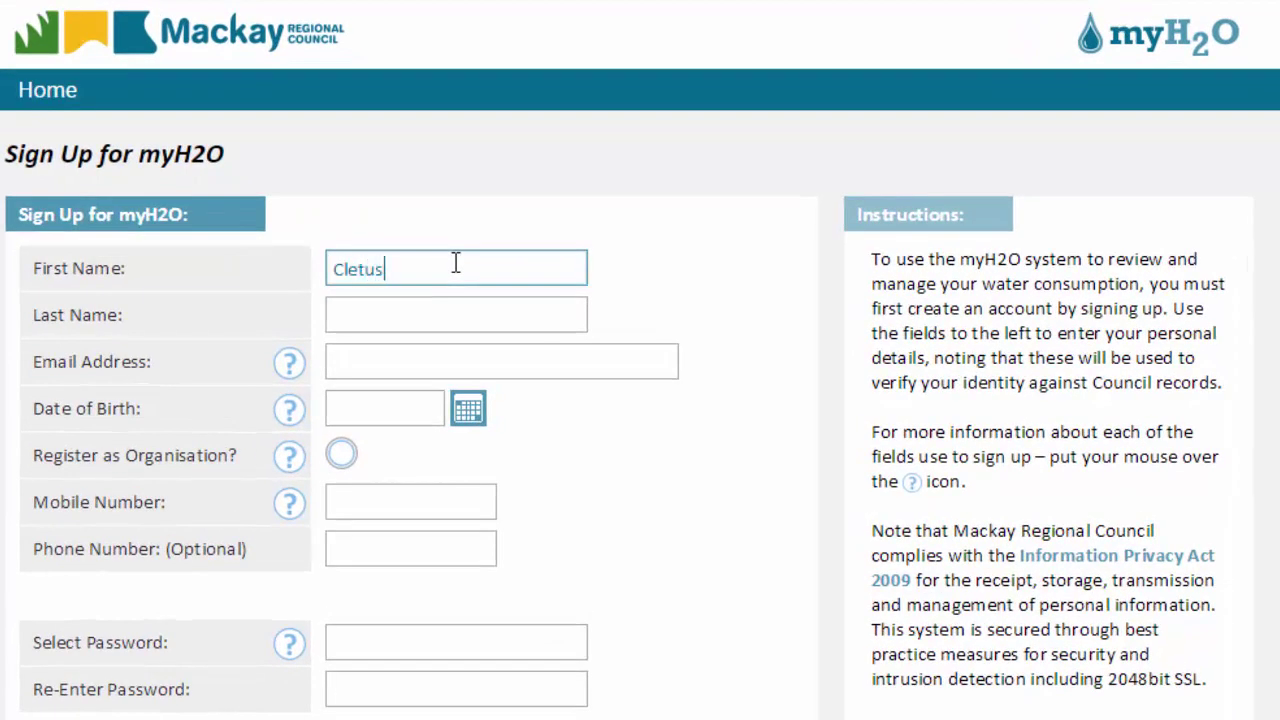
{"action": "key", "text": "Tab"}
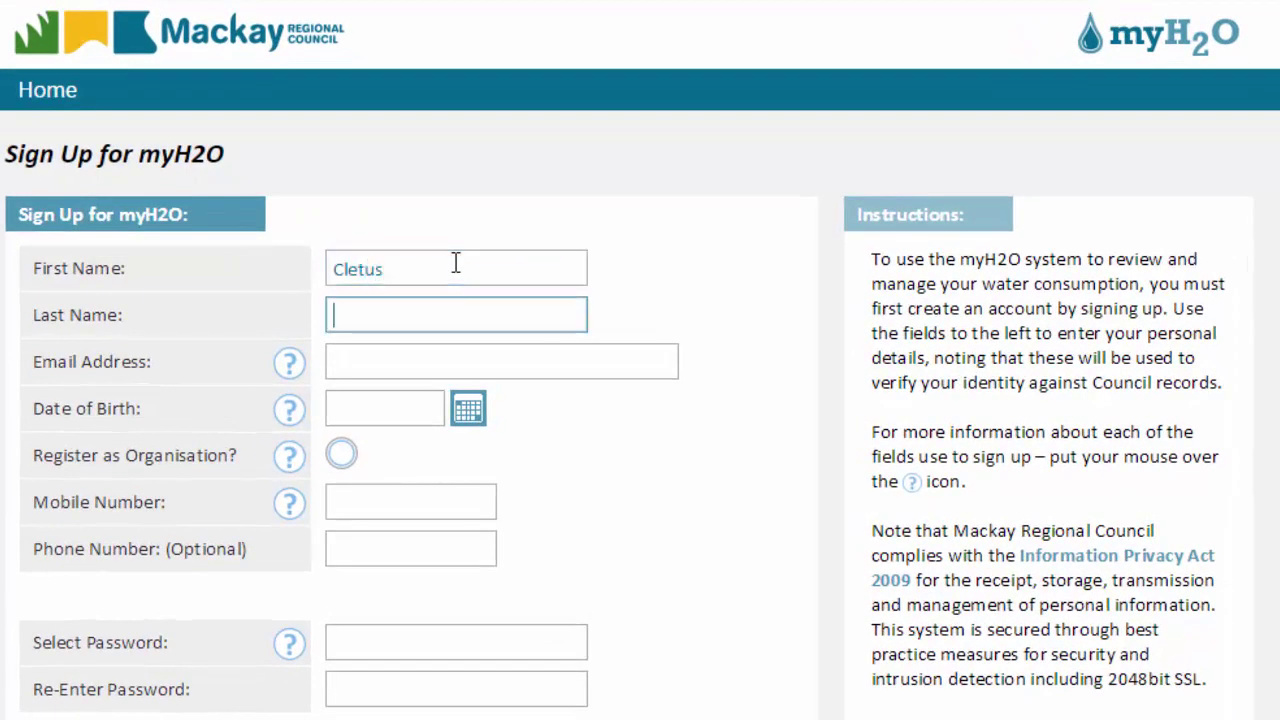
{"action": "type", "text": "Spuckler"}
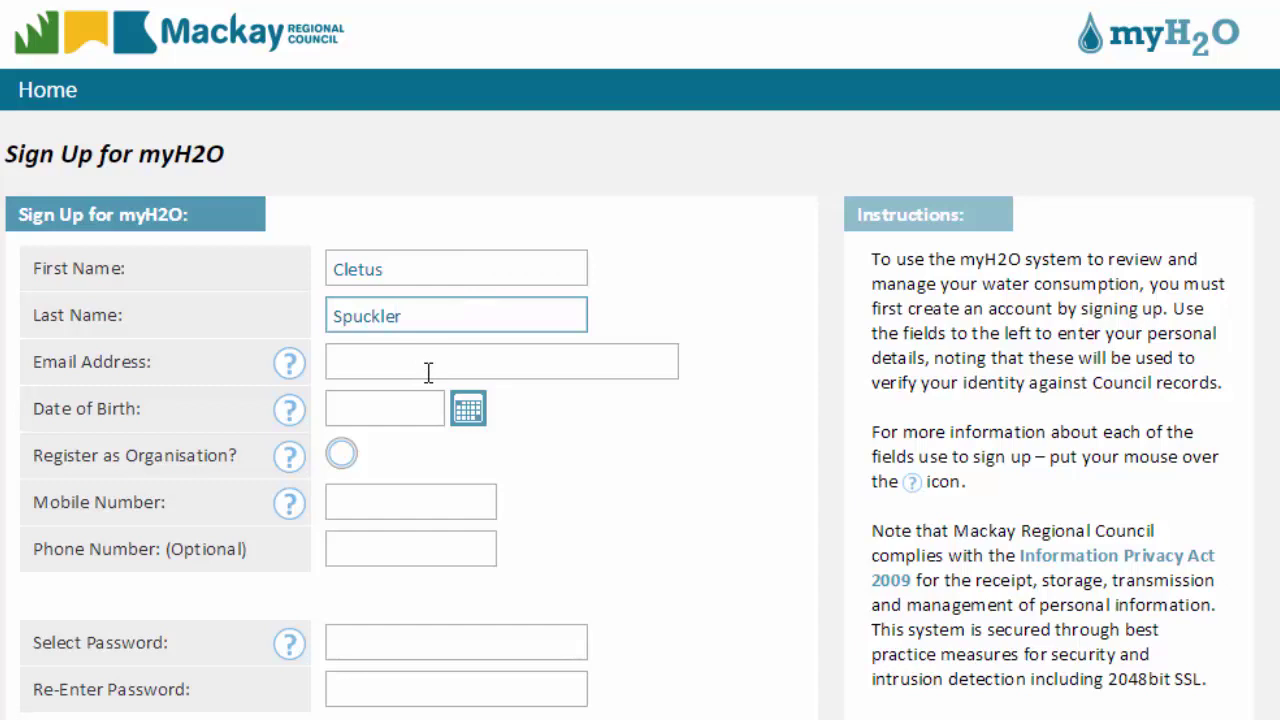
{"action": "left_click", "coordinate": [428, 372]}
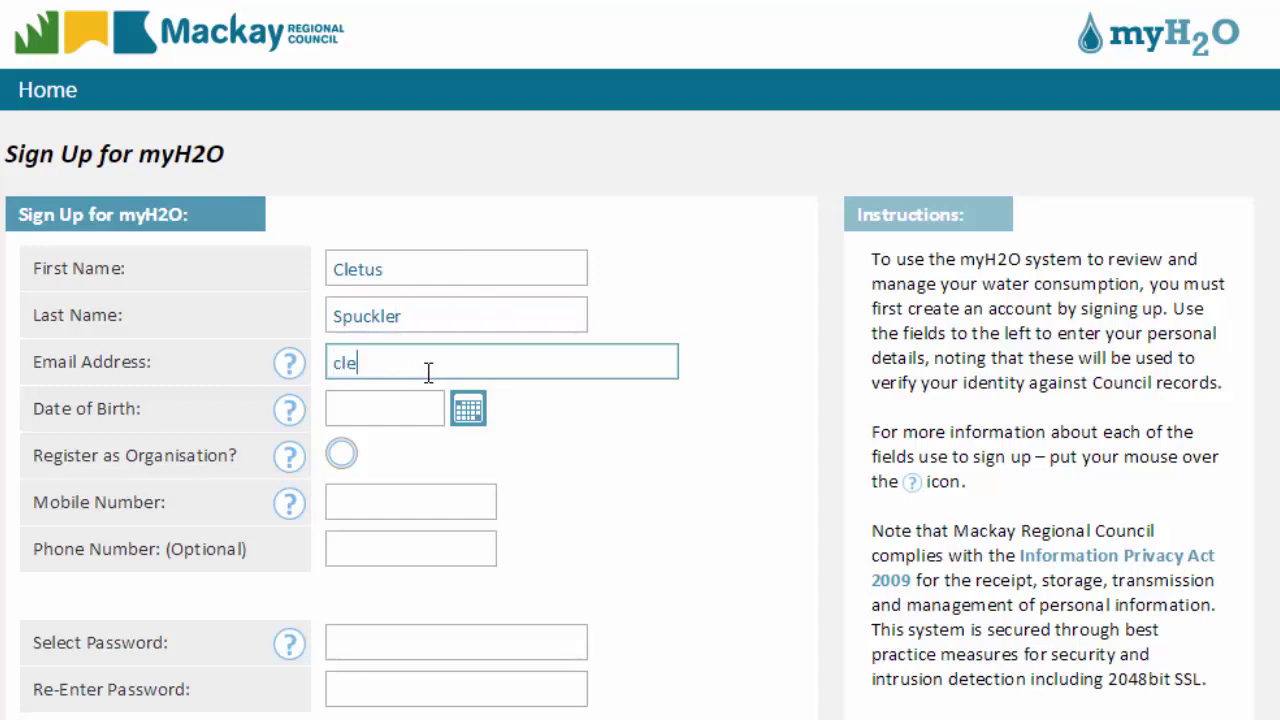
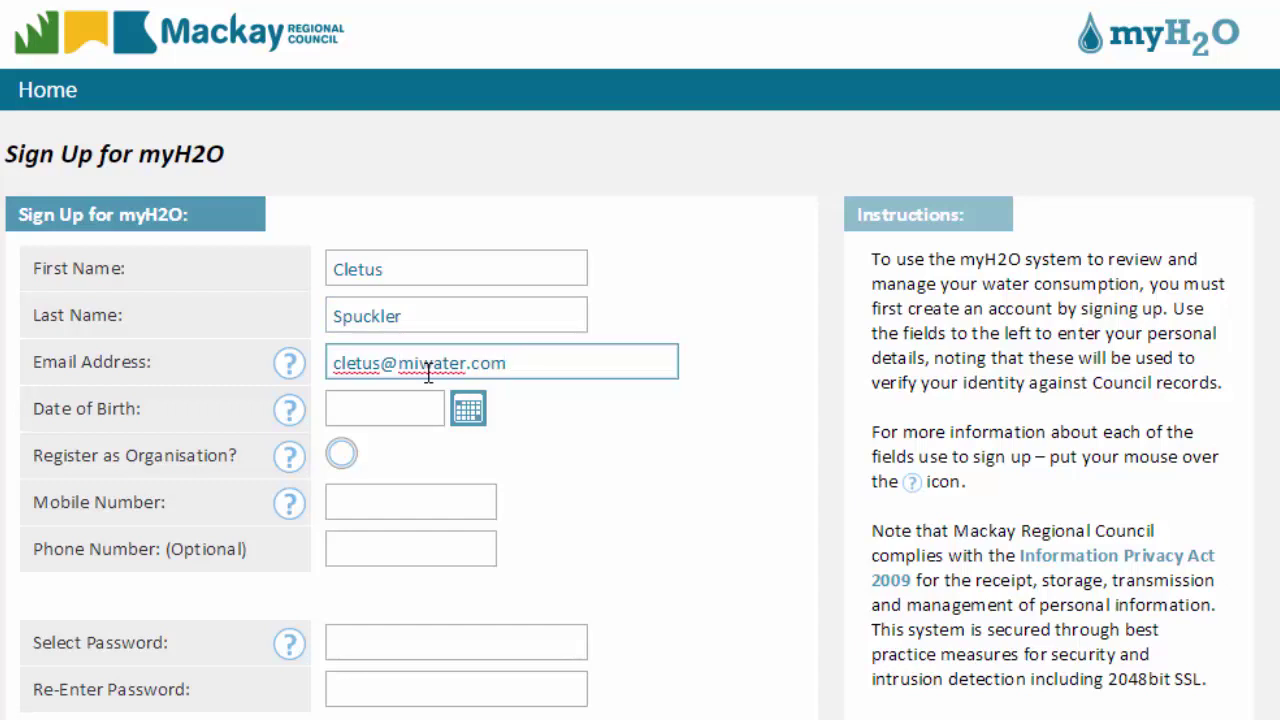
Pick 01/01/1971 as the date of birth from the calendar.
{"action": "left_click", "coordinate": [424, 396]}
{"action": "left_click", "coordinate": [467, 408]}
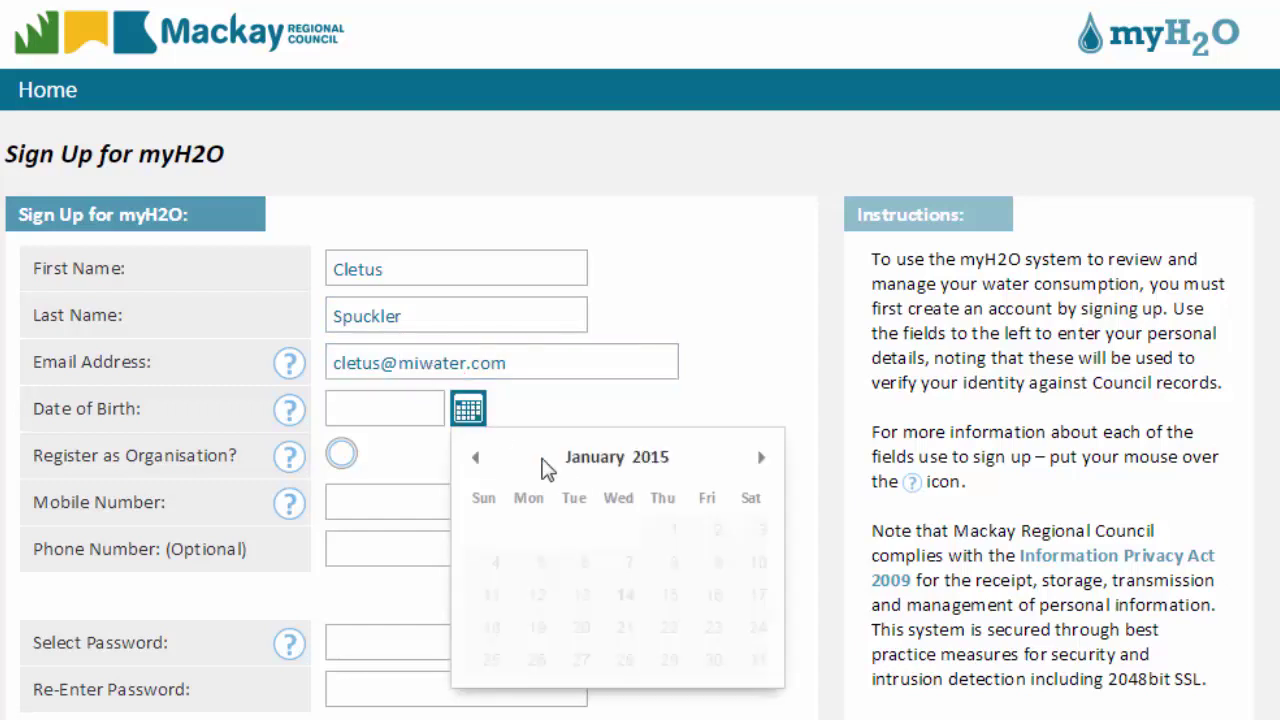
{"action": "left_click", "coordinate": [650, 460]}
{"action": "left_click_drag", "start_coordinate": [703, 563], "coordinate": [704, 715]}
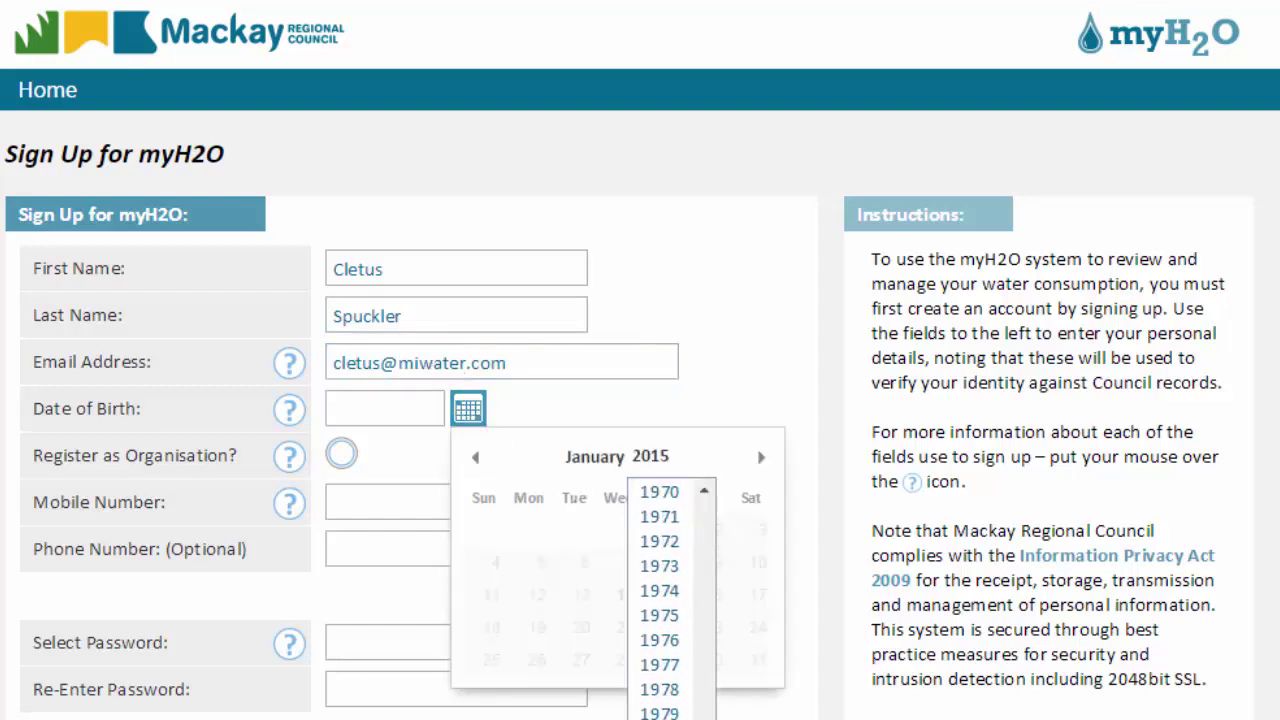
{"action": "left_click", "coordinate": [660, 516]}
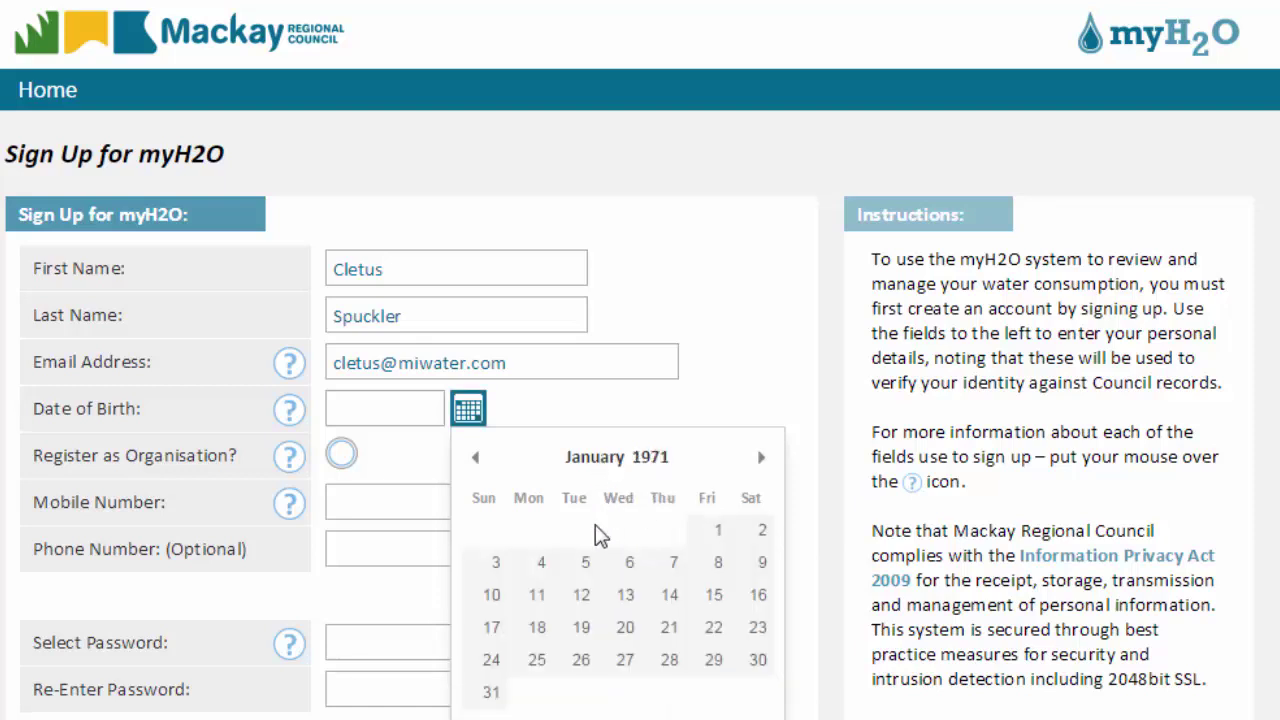
{"action": "left_click", "coordinate": [710, 538]}
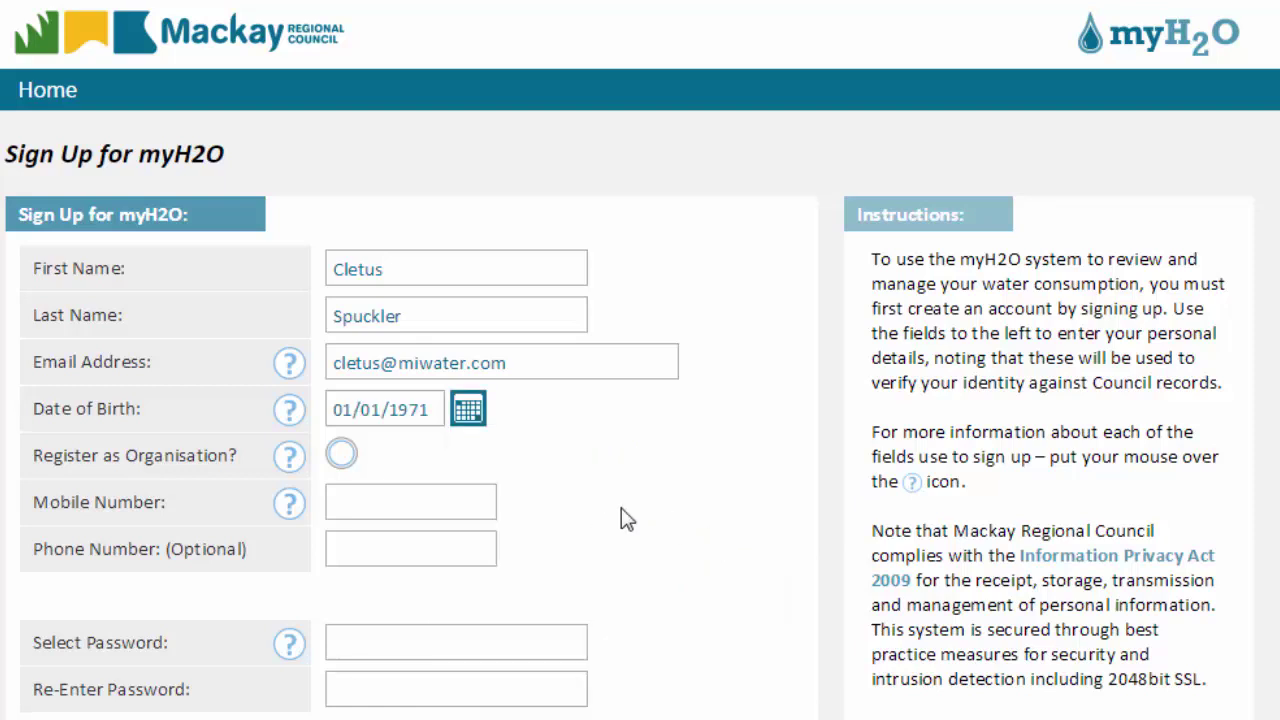
Briefly try organisation registration, revert to individual, and enter the user's mobile number.
{"action": "left_click", "coordinate": [338, 457]}
{"action": "left_click", "coordinate": [376, 509]}
{"action": "type", "text": "Spu"}
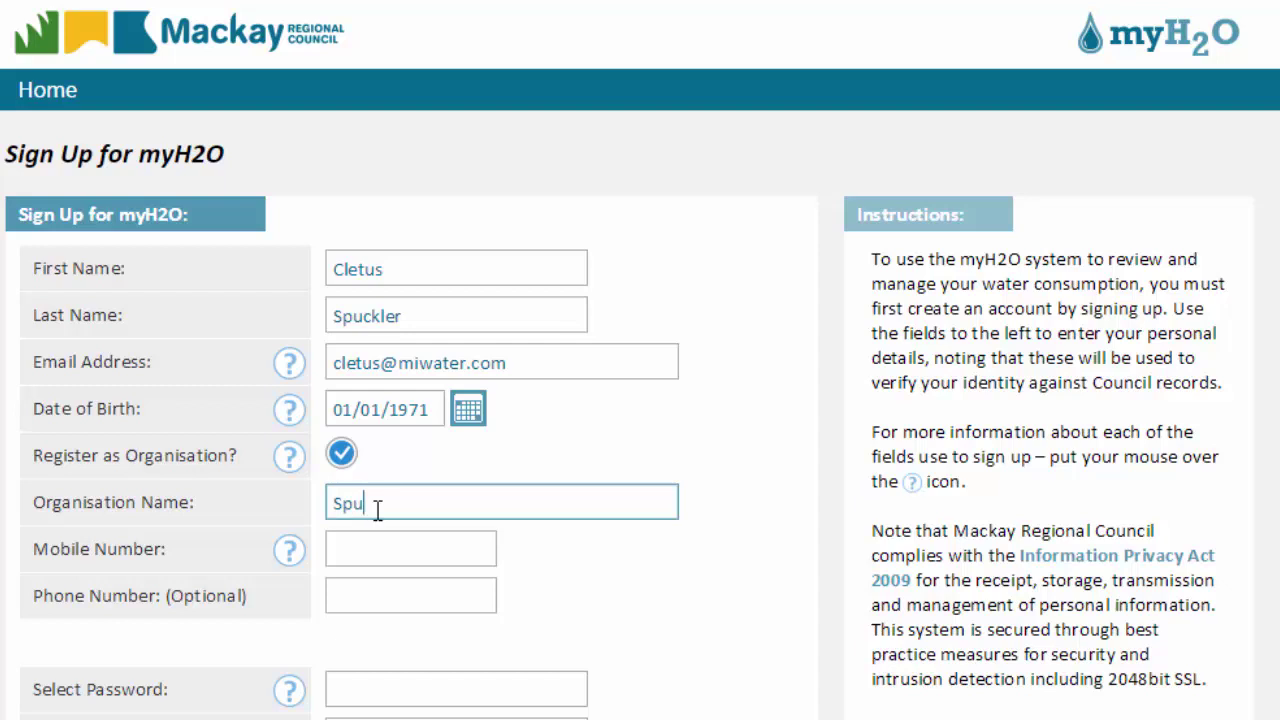
{"action": "type", "text": "ckler Industries"}
{"action": "left_click", "coordinate": [341, 455]}
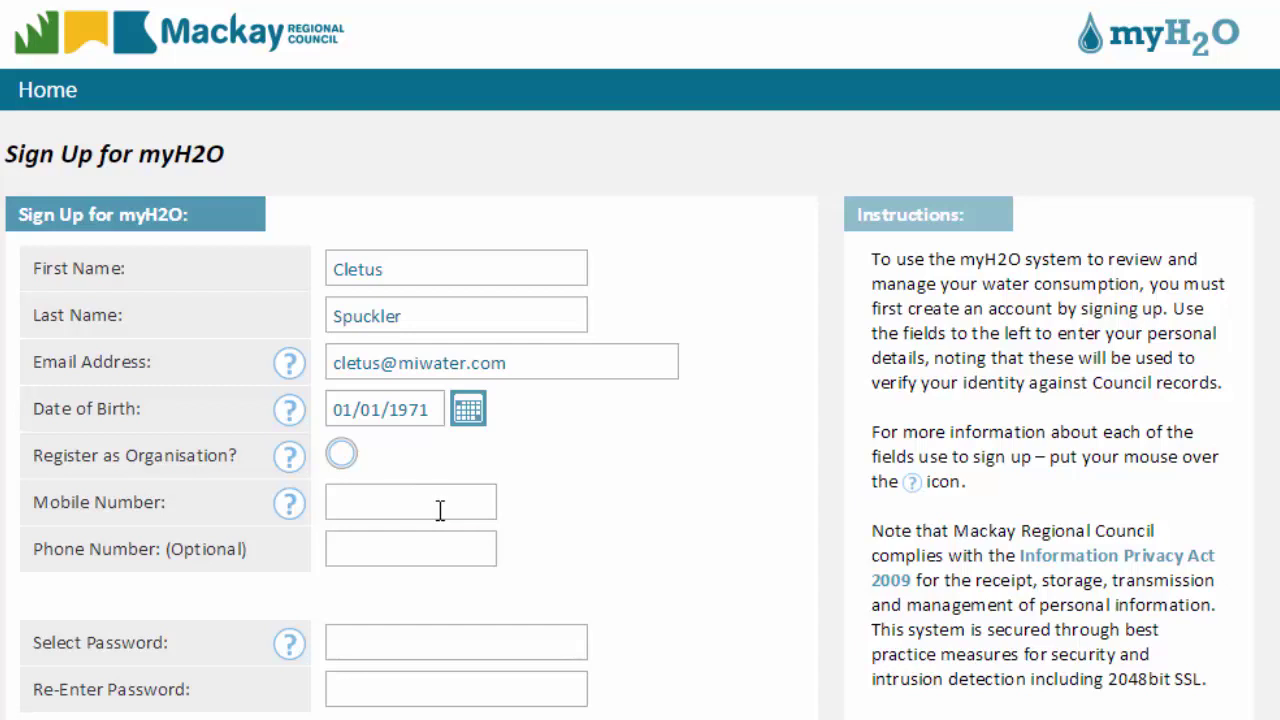
{"action": "left_click", "coordinate": [440, 510]}
{"action": "type", "text": "0"}
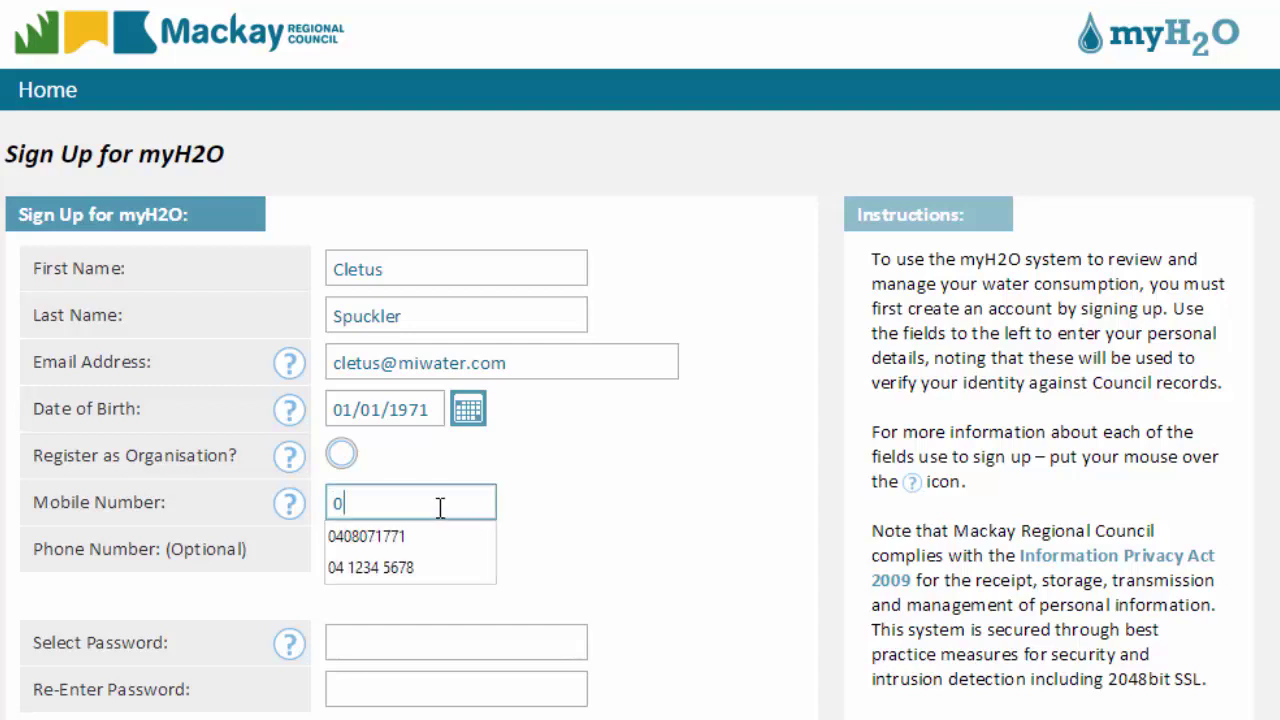
{"action": "type", "text": "41234567"}
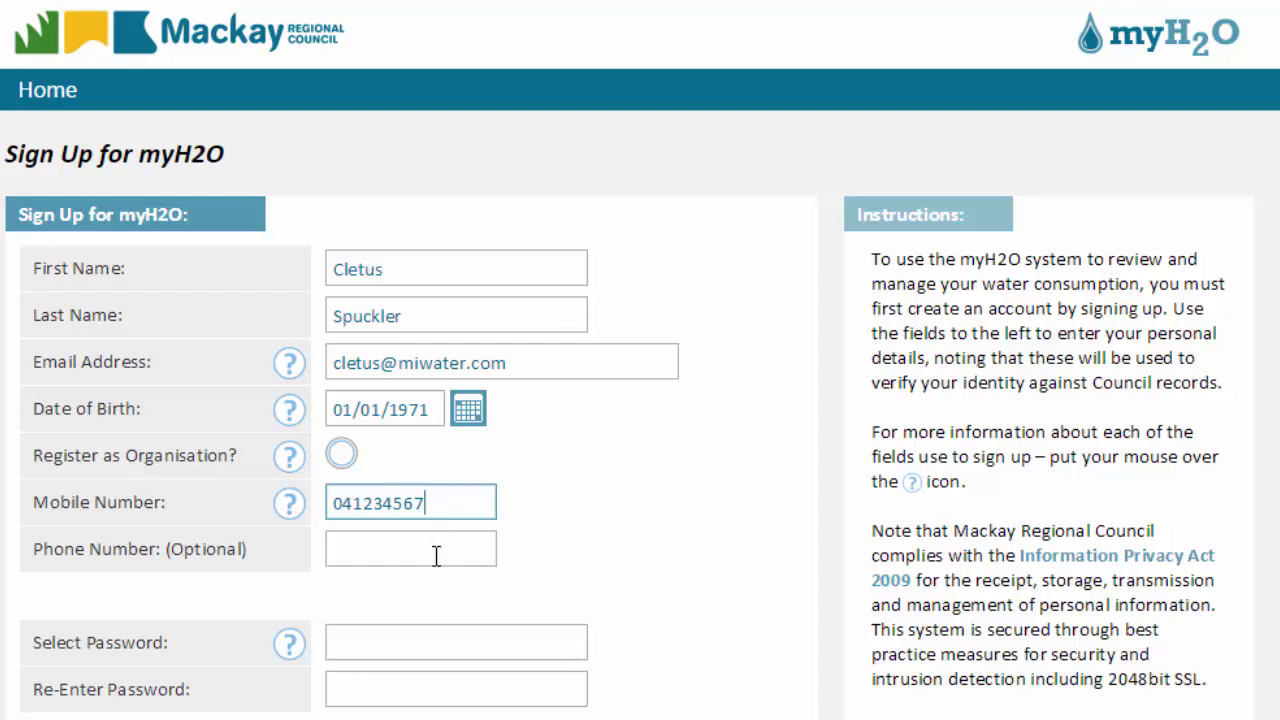
{"action": "type", "text": "8"}
{"action": "left_click", "coordinate": [437, 556]}
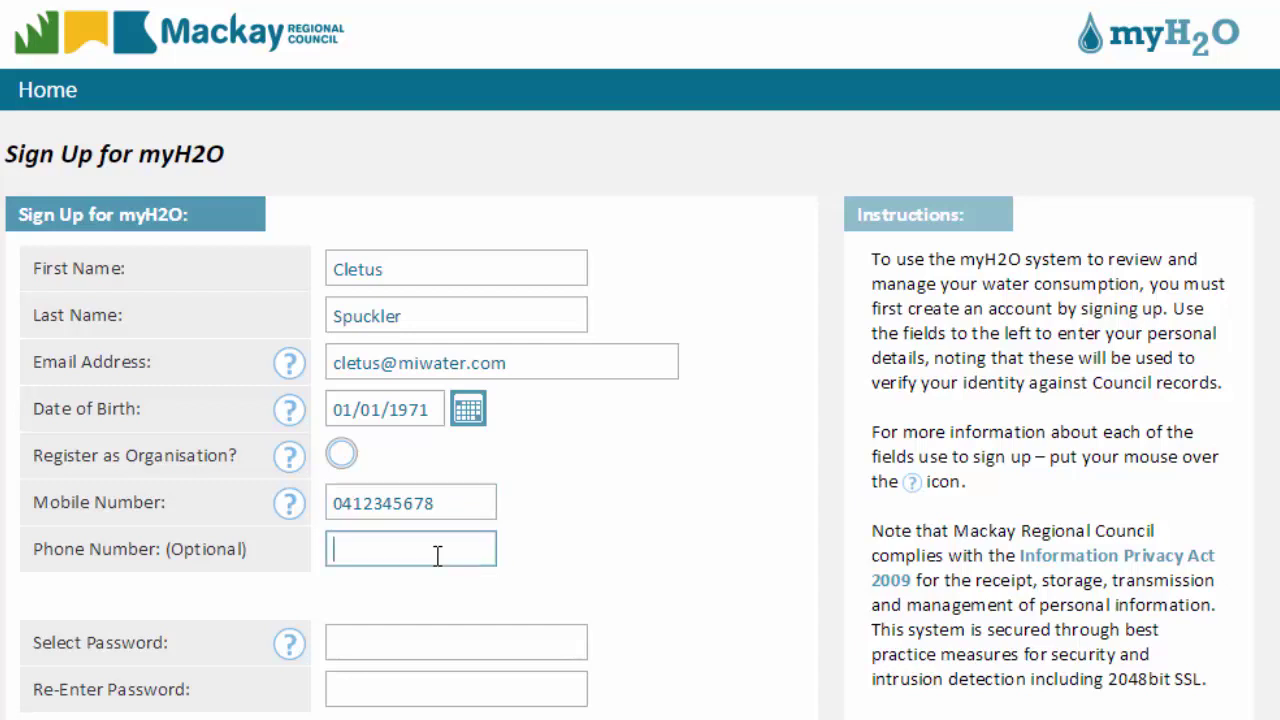
Enter the account password in both password fields.
{"action": "left_click", "coordinate": [427, 638]}
{"action": "type", "text": "••••••••••"}
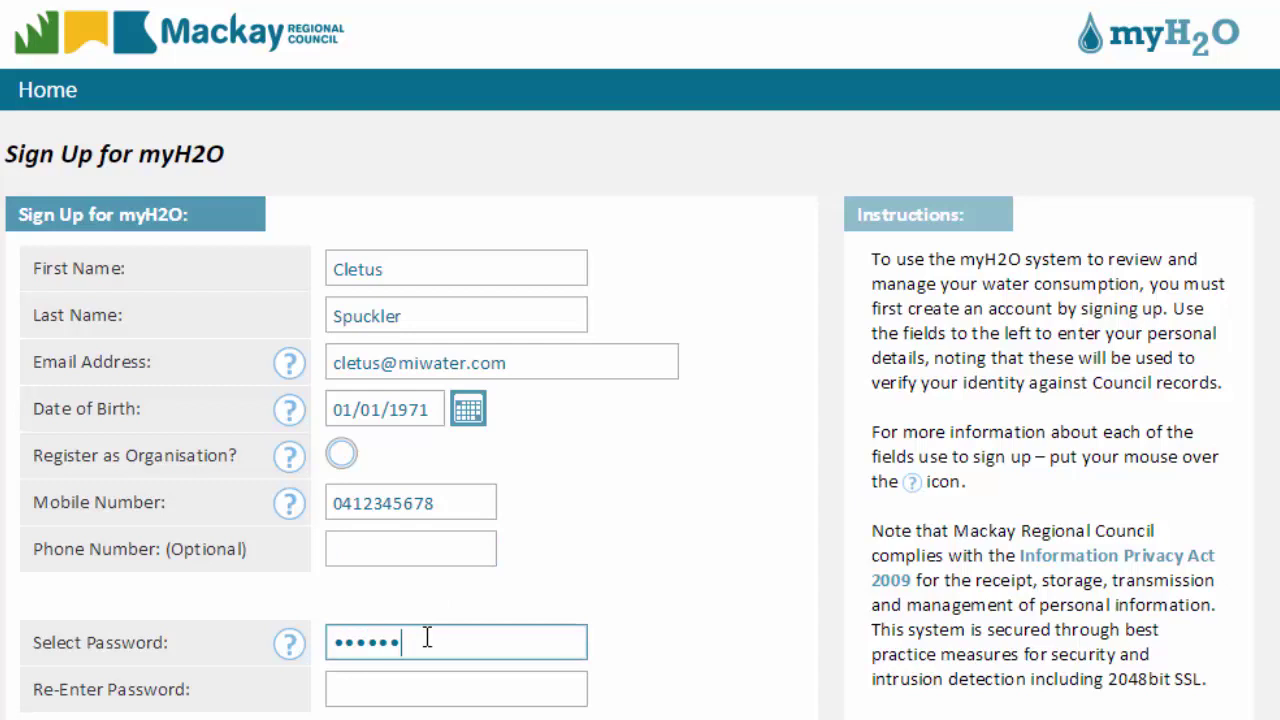
{"action": "left_click", "coordinate": [459, 680]}
{"action": "type", "text": "••••••••••"}
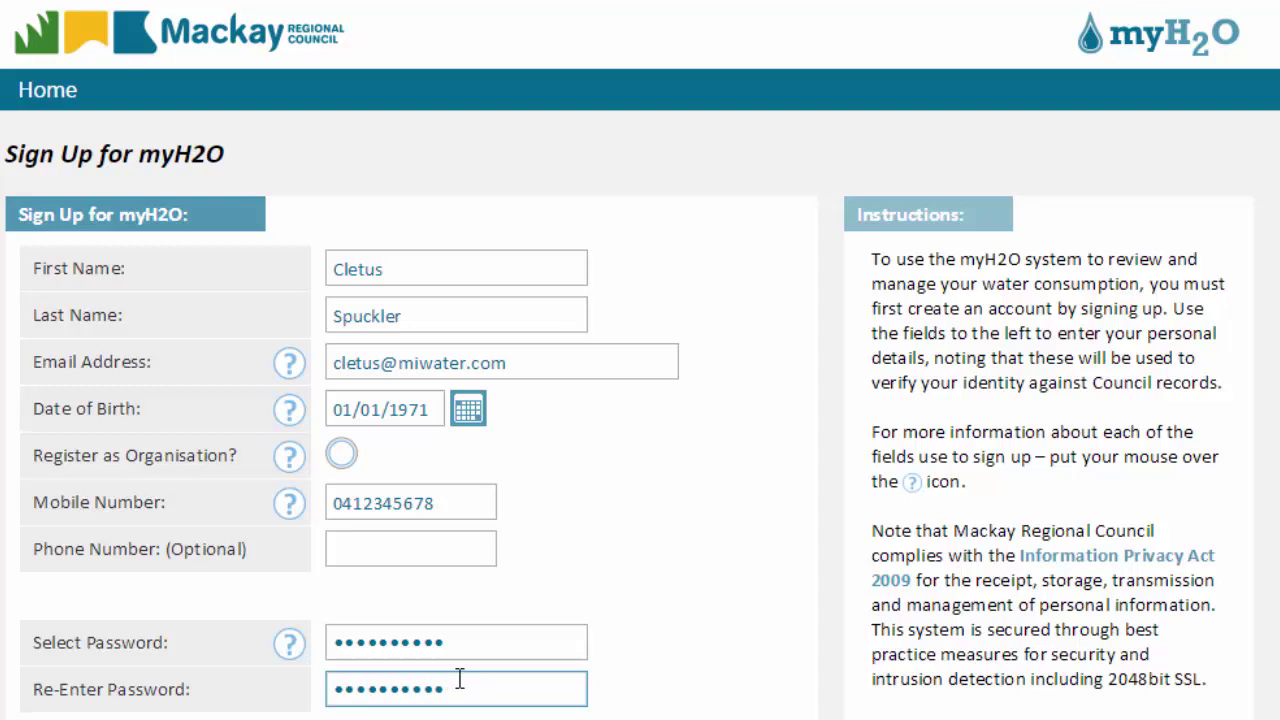
{"action": "scroll", "coordinate": [459, 680], "scroll_direction": "down", "scroll_amount": 3}
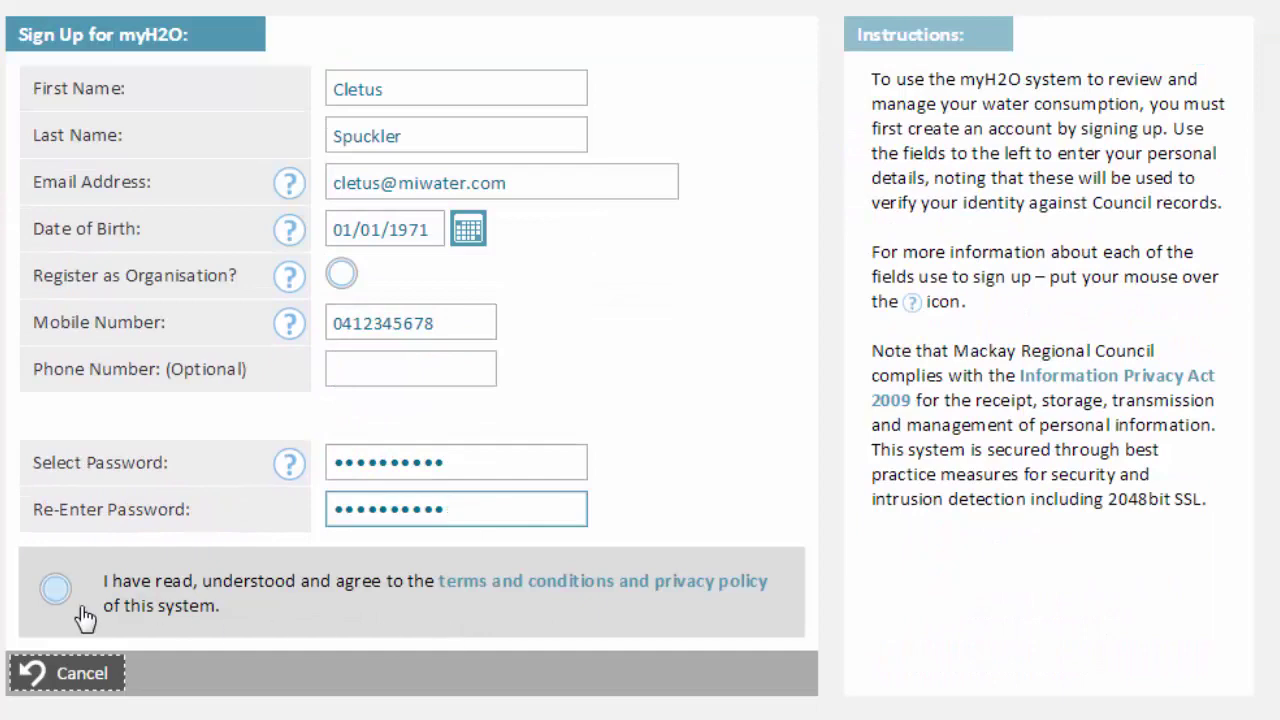
Review and agree to the terms and conditions, then submit and confirm the sign-up.
{"action": "left_click", "coordinate": [699, 581]}
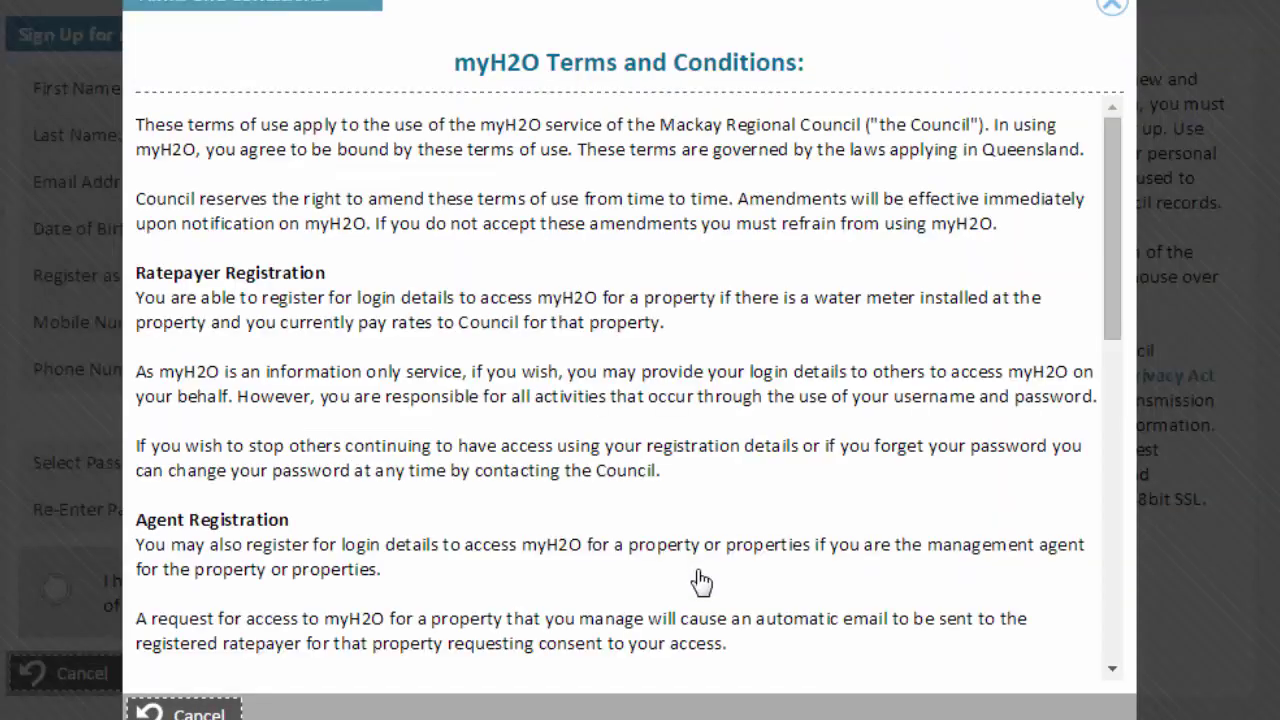
{"action": "left_click_drag", "start_coordinate": [1106, 303], "coordinate": [1114, 669]}
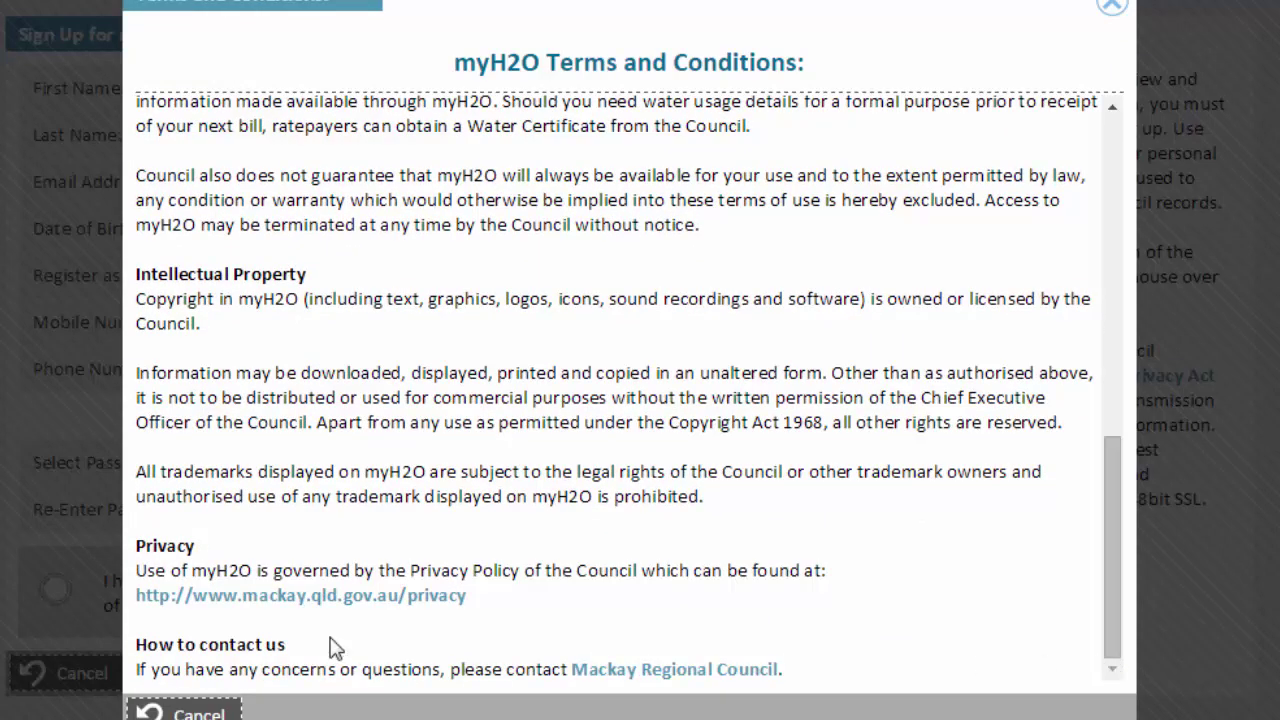
{"action": "left_click", "coordinate": [198, 714]}
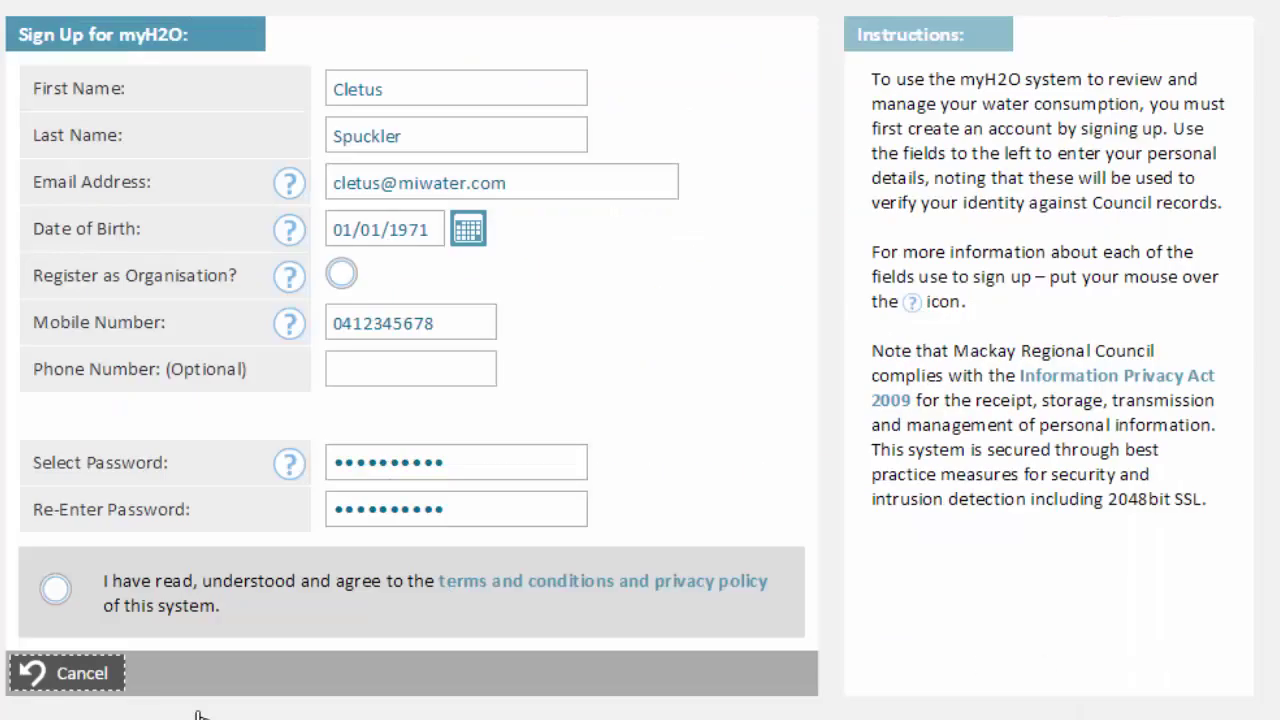
{"action": "left_click", "coordinate": [57, 588]}
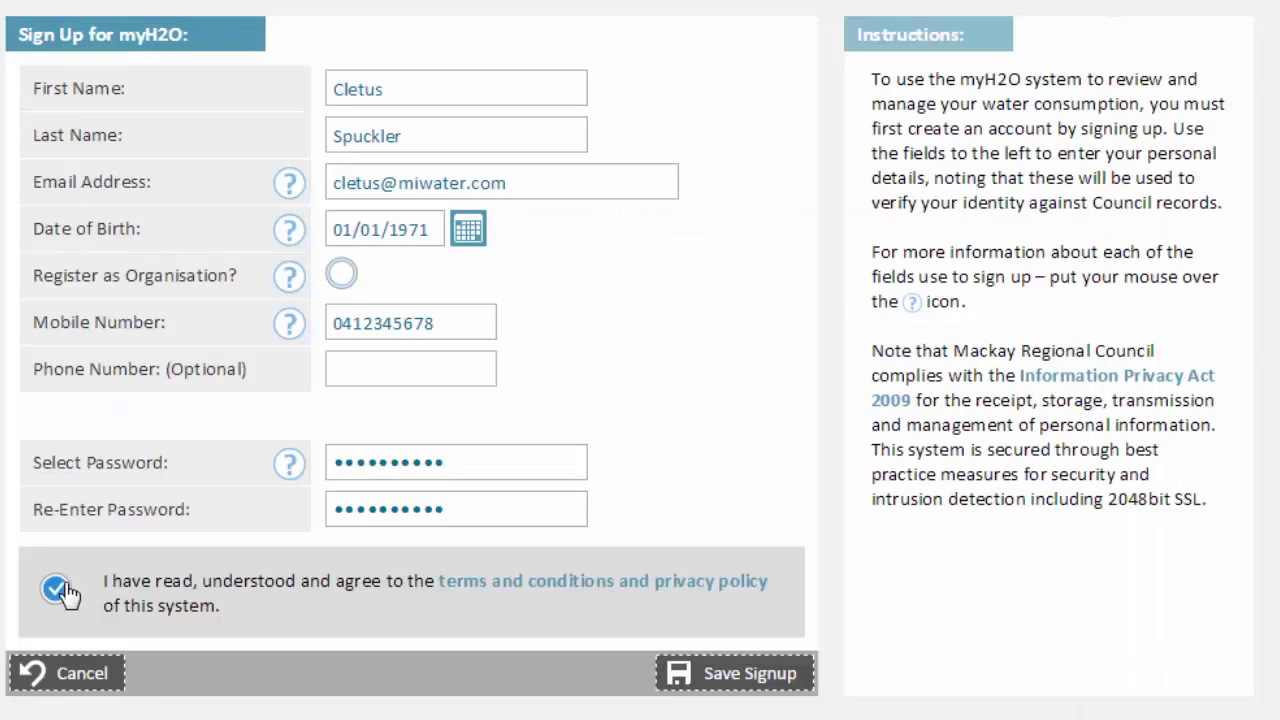
{"action": "left_click", "coordinate": [731, 676]}
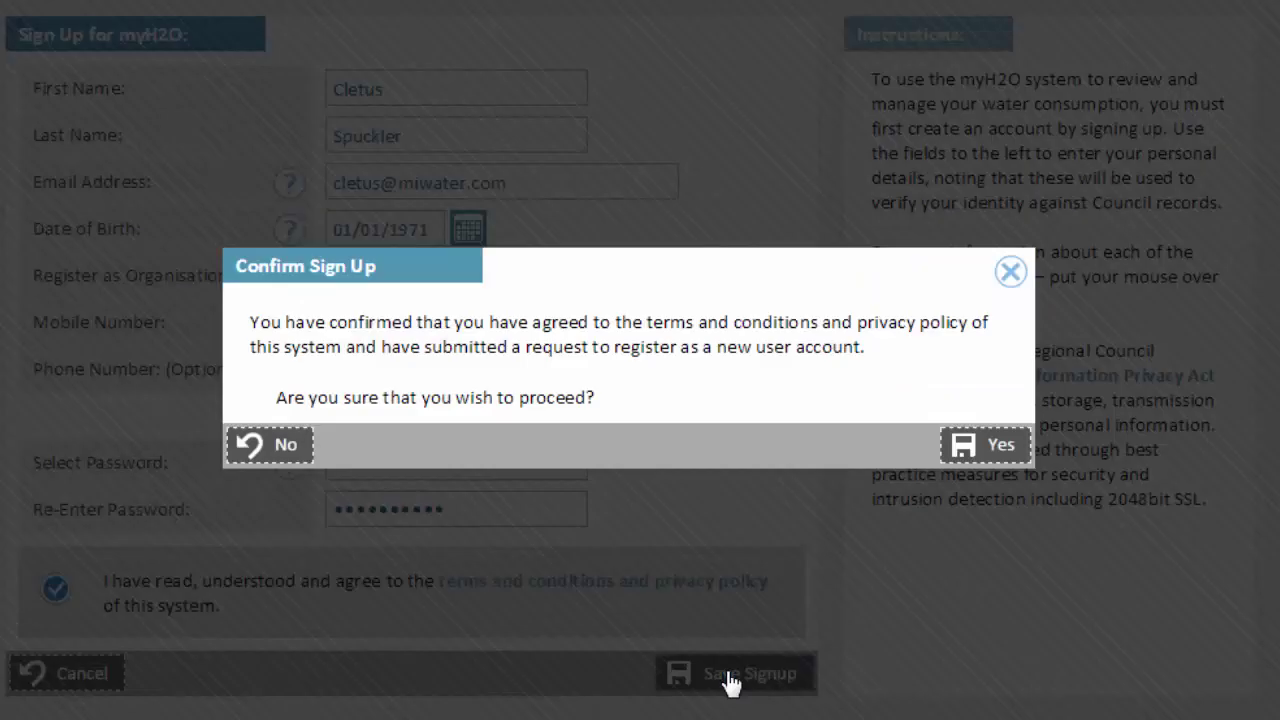
{"action": "left_click", "coordinate": [965, 458]}
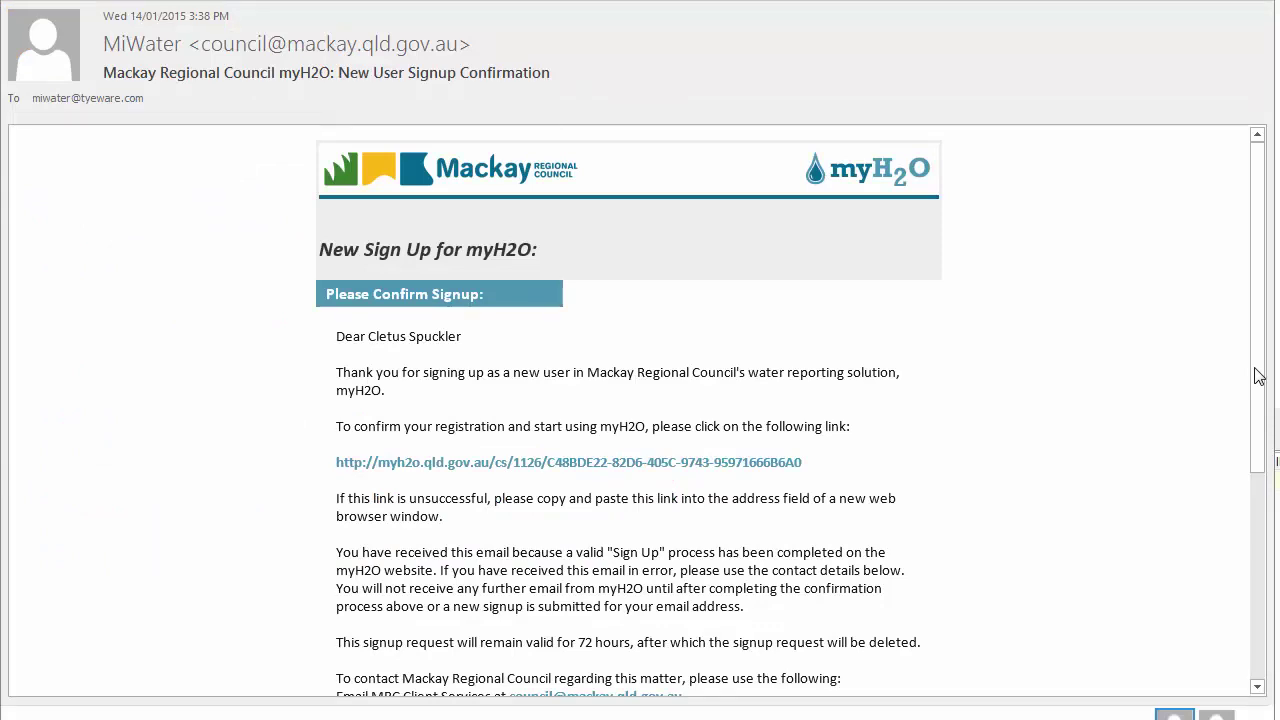
Open the confirmation link in the New User Signup Confirmation email and view it in Chrome.
{"action": "scroll", "coordinate": [1266, 460], "scroll_direction": "down", "scroll_amount": 3}
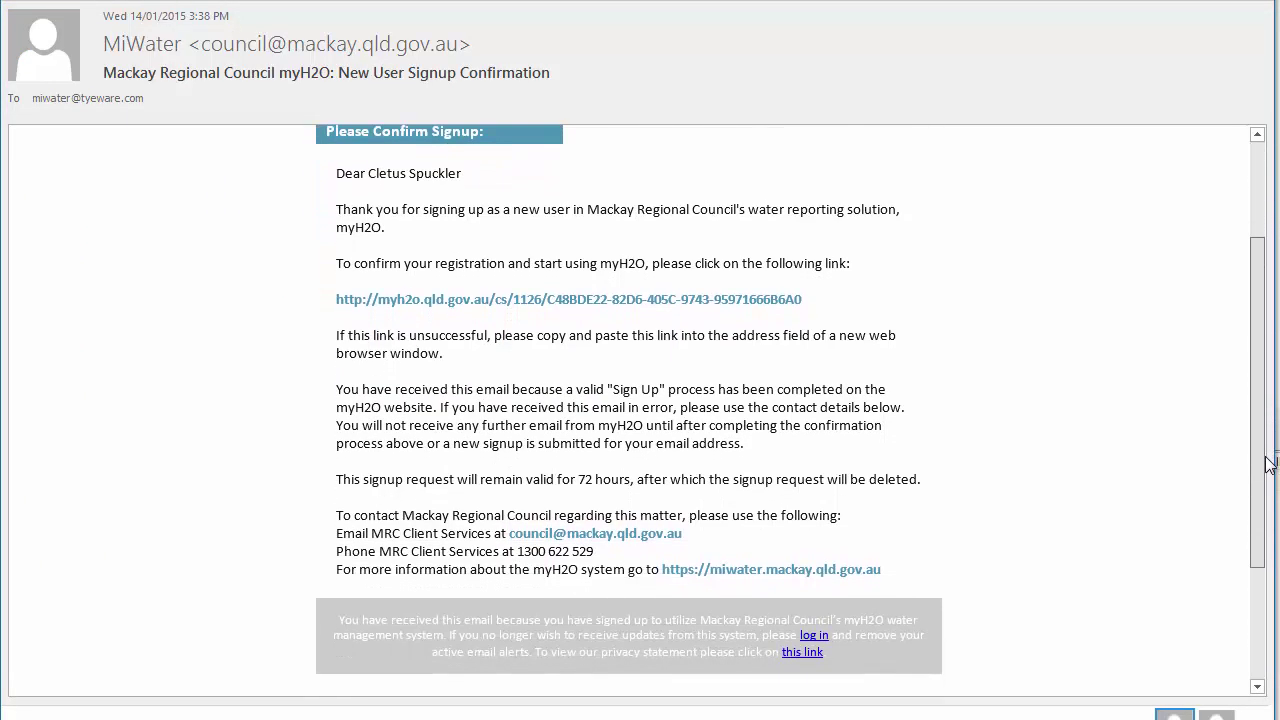
{"action": "left_click", "coordinate": [729, 300]}
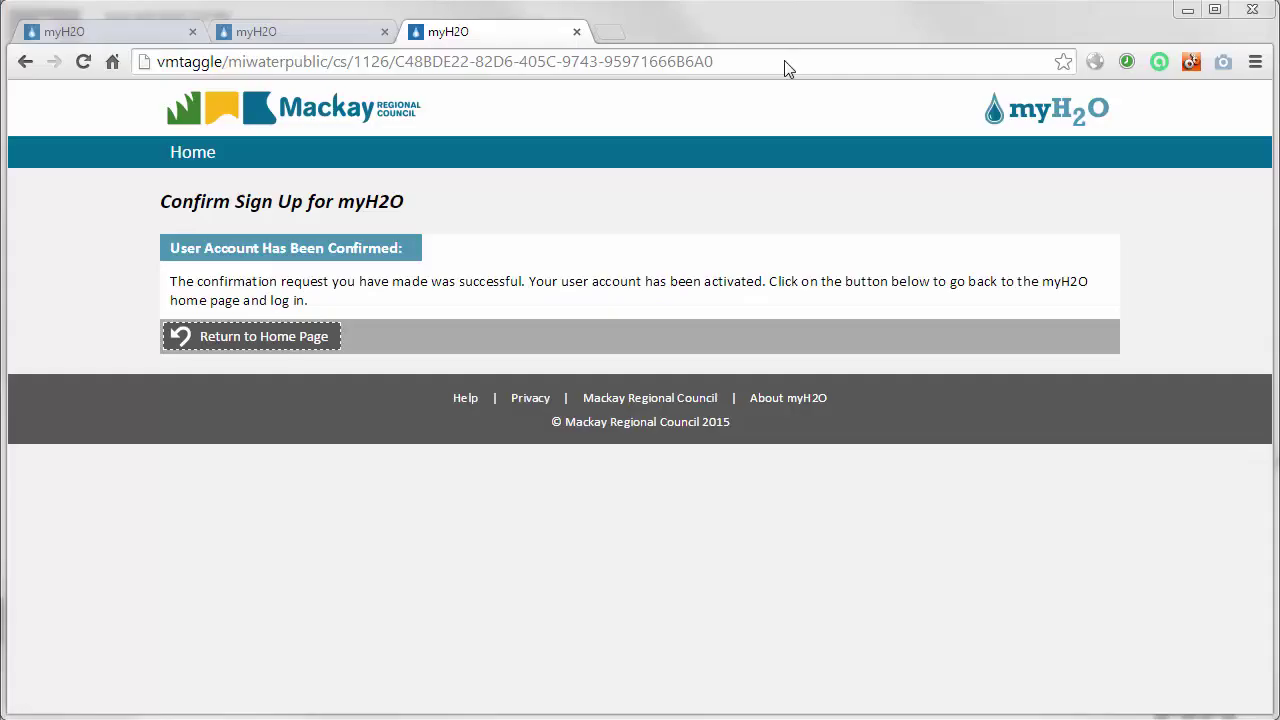
{"action": "left_click", "coordinate": [786, 61]}
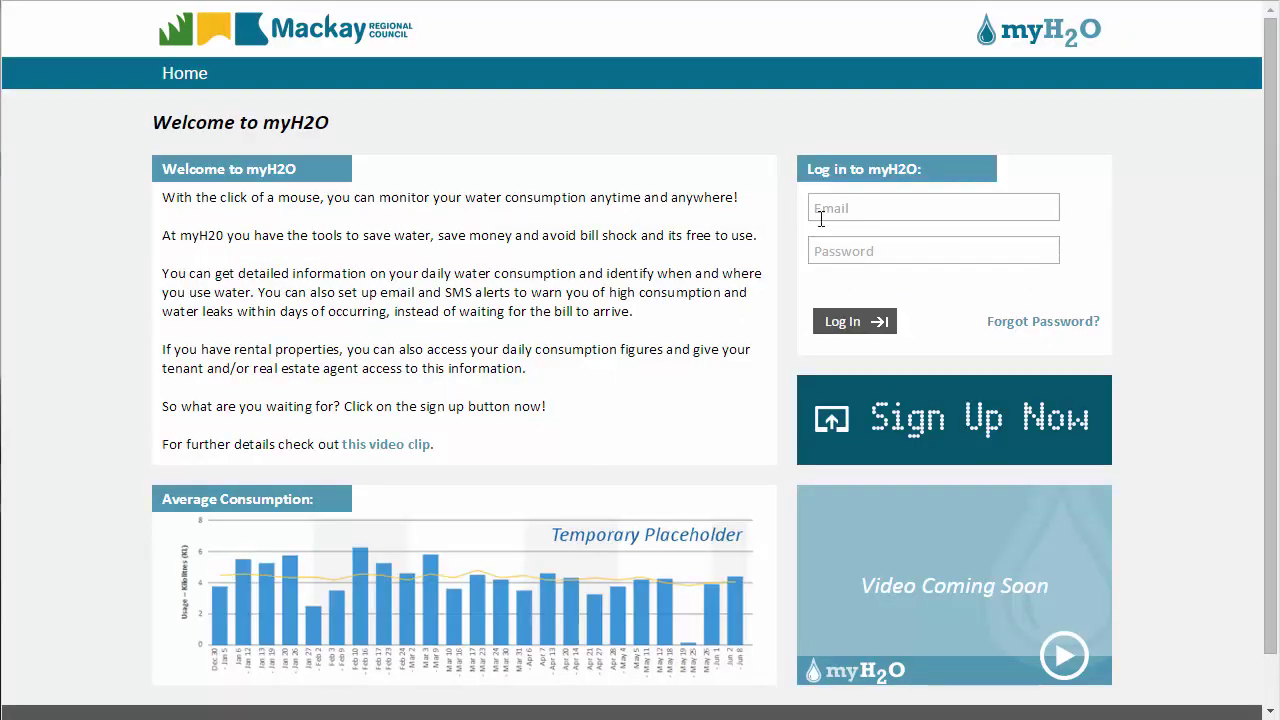
Log in with the new account's e-mail address and password.
{"action": "left_click", "coordinate": [832, 215]}
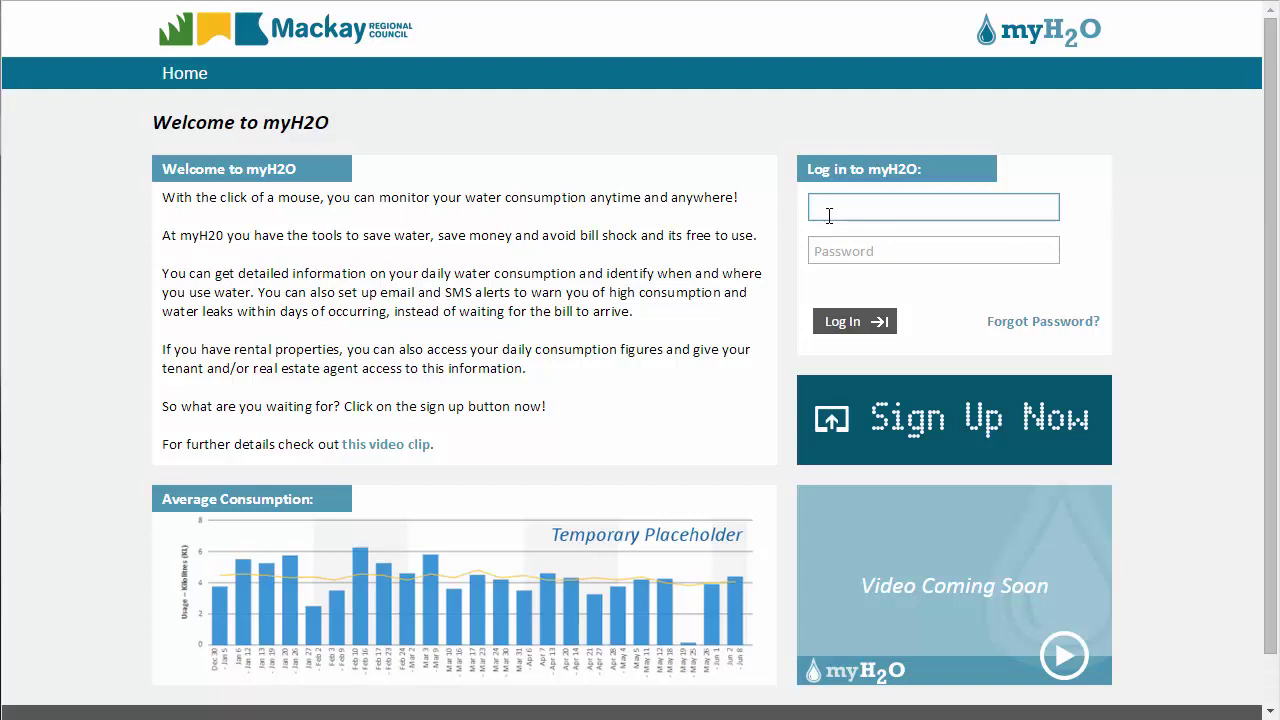
{"action": "left_click", "coordinate": [825, 249]}
{"action": "type", "text": "p"}
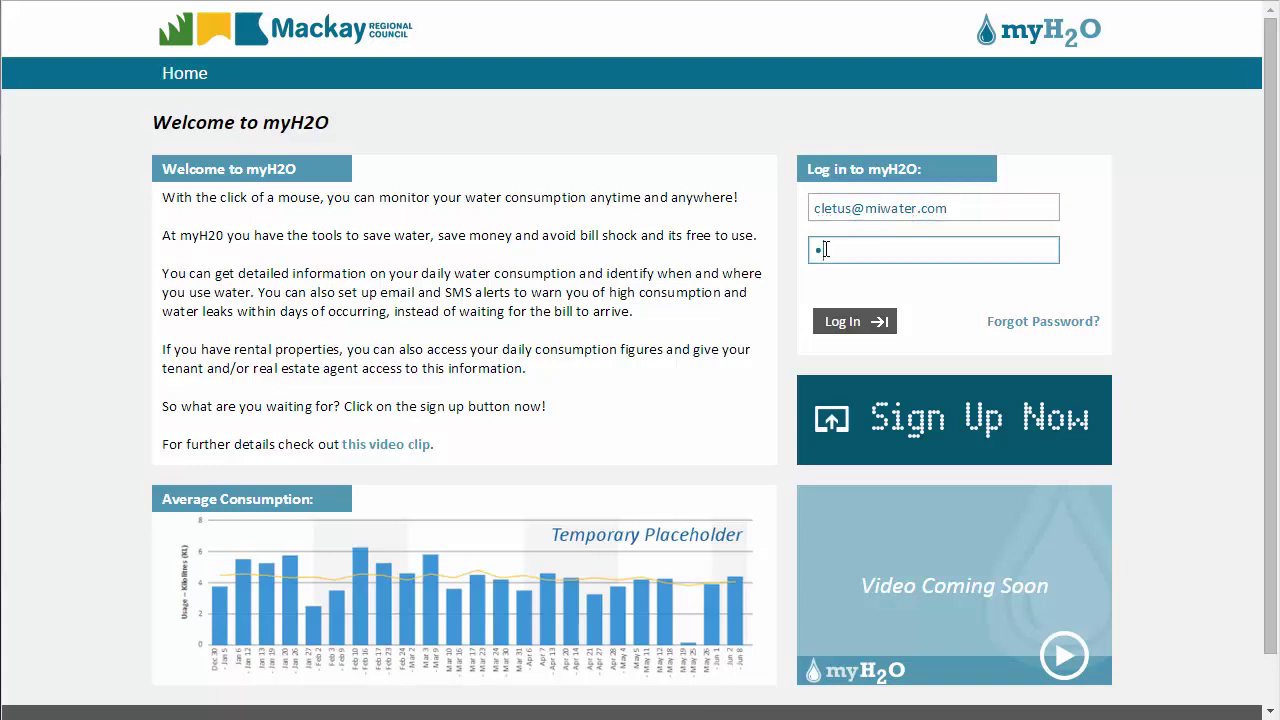
{"action": "type", "text": "assword12"}
{"action": "left_click", "coordinate": [847, 324]}
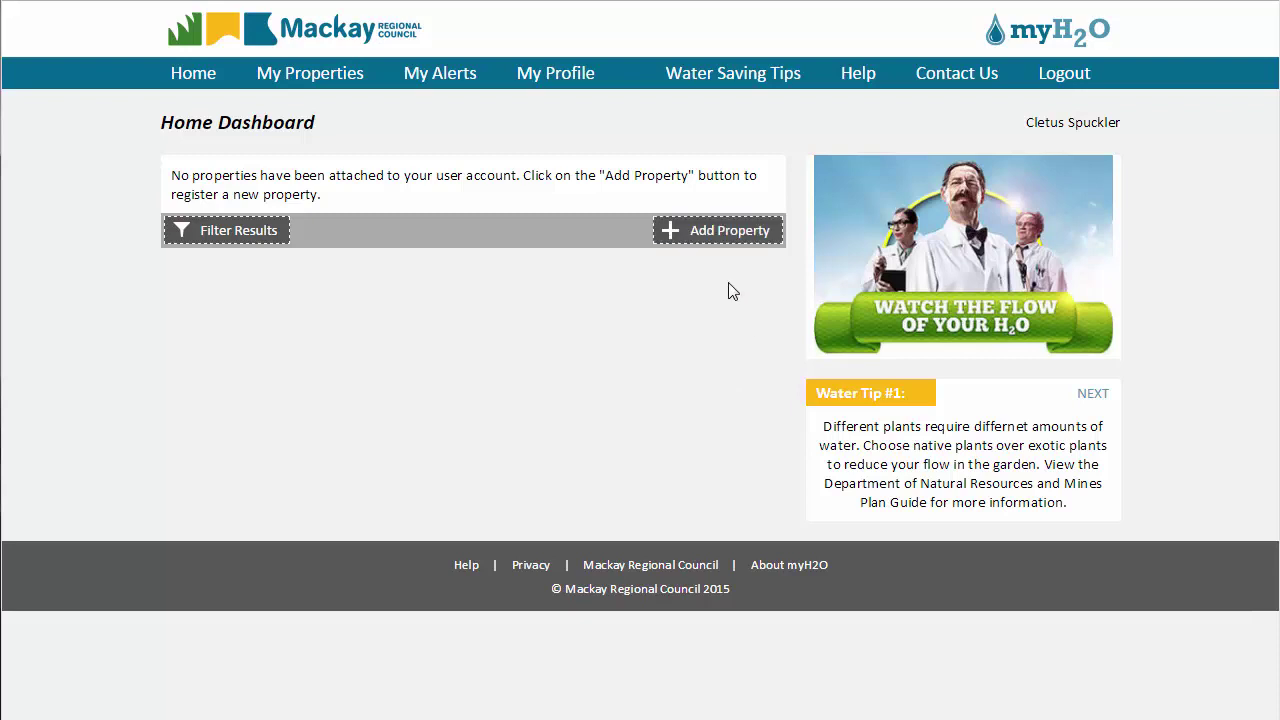
Log out and fill the Reset Forgotten Password form with the account e-mail and last name.
{"action": "left_click", "coordinate": [1064, 75]}
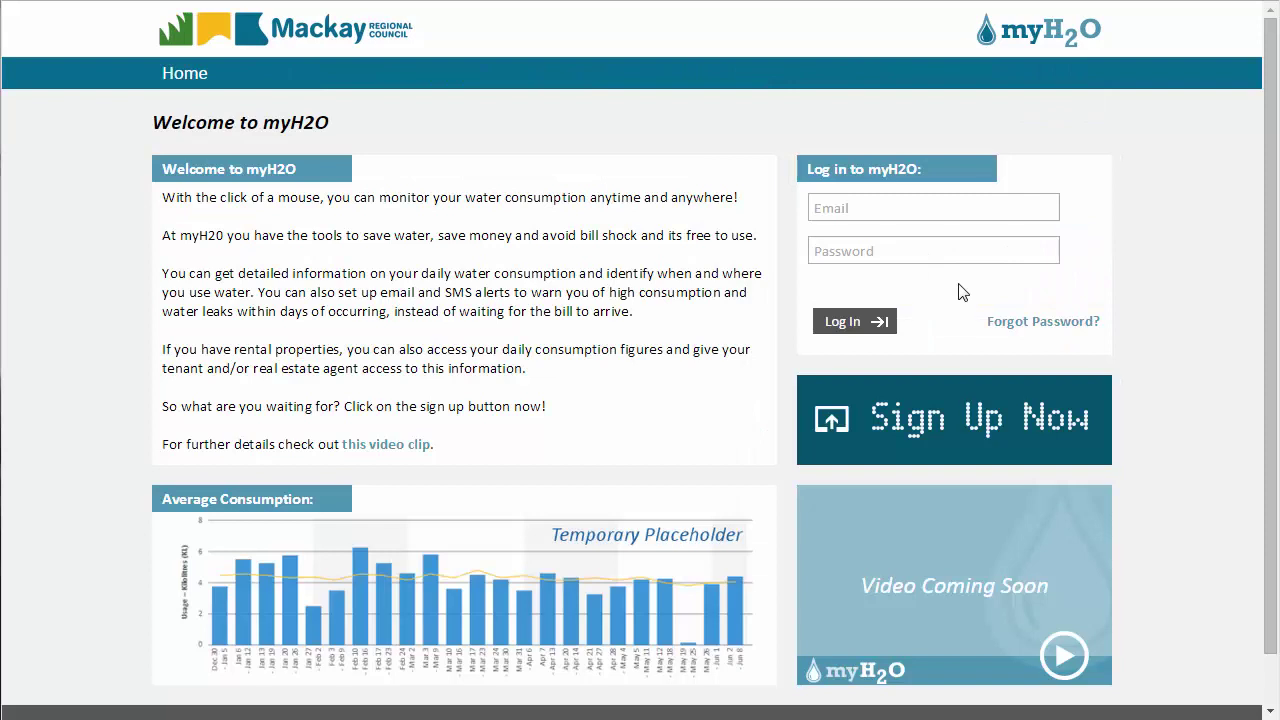
{"action": "left_click", "coordinate": [1000, 320]}
{"action": "left_click", "coordinate": [539, 210]}
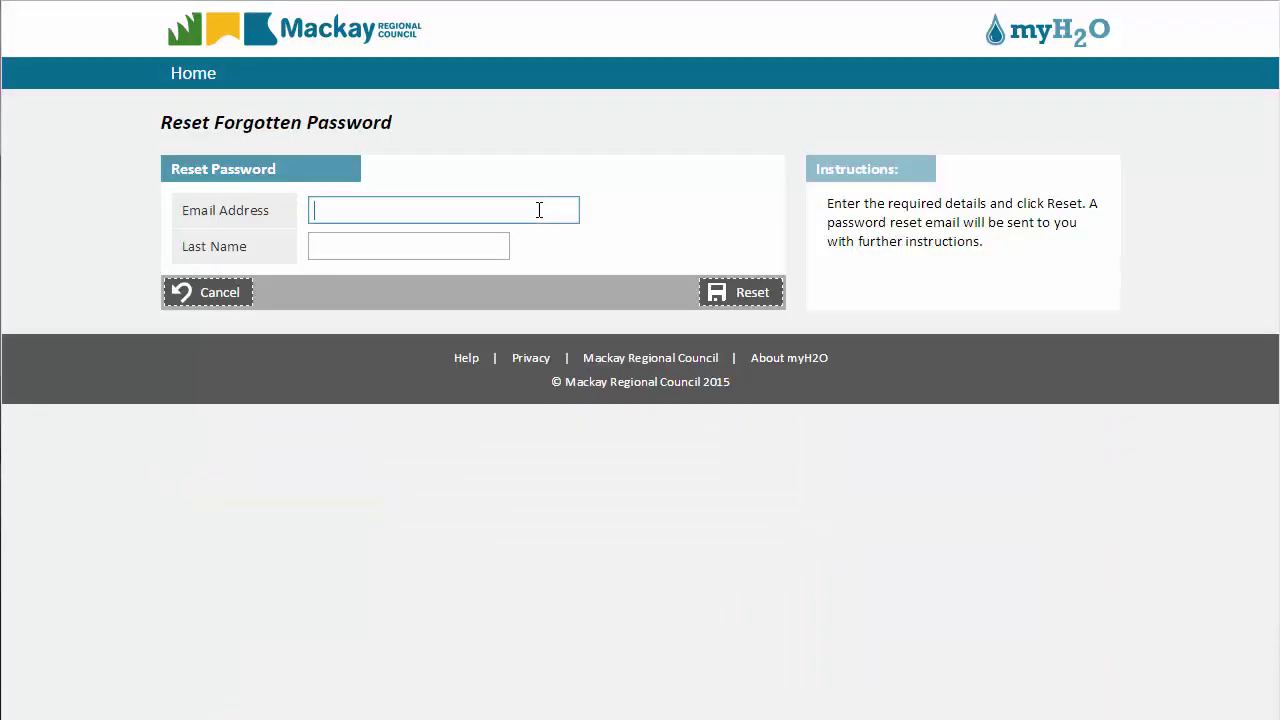
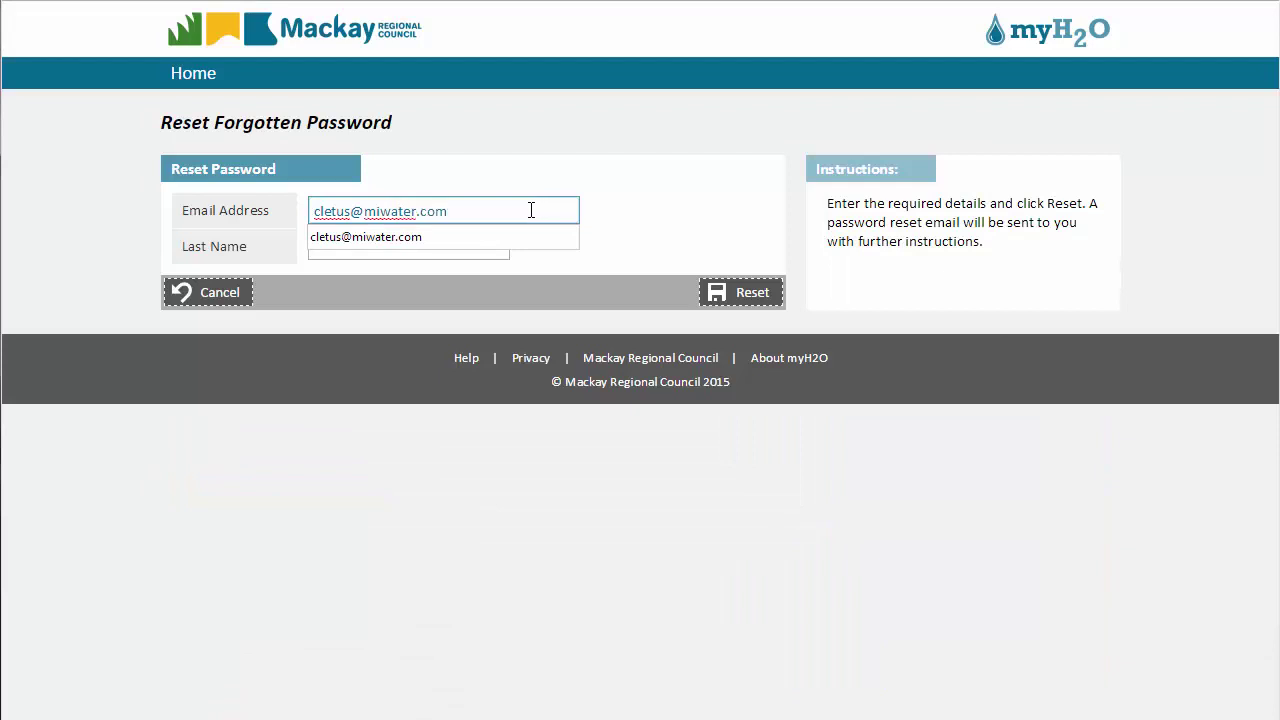
{"action": "left_click", "coordinate": [437, 238]}
{"action": "left_click", "coordinate": [421, 246]}
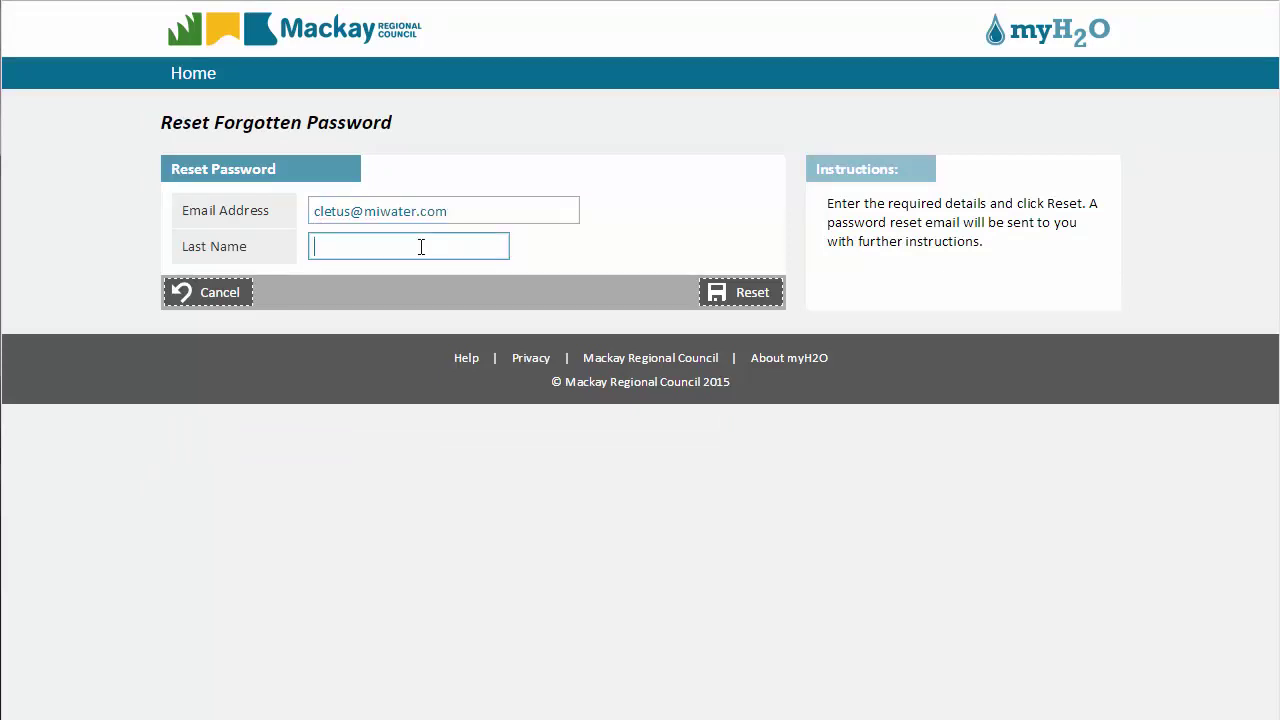
{"action": "type", "text": "Spuckler"}
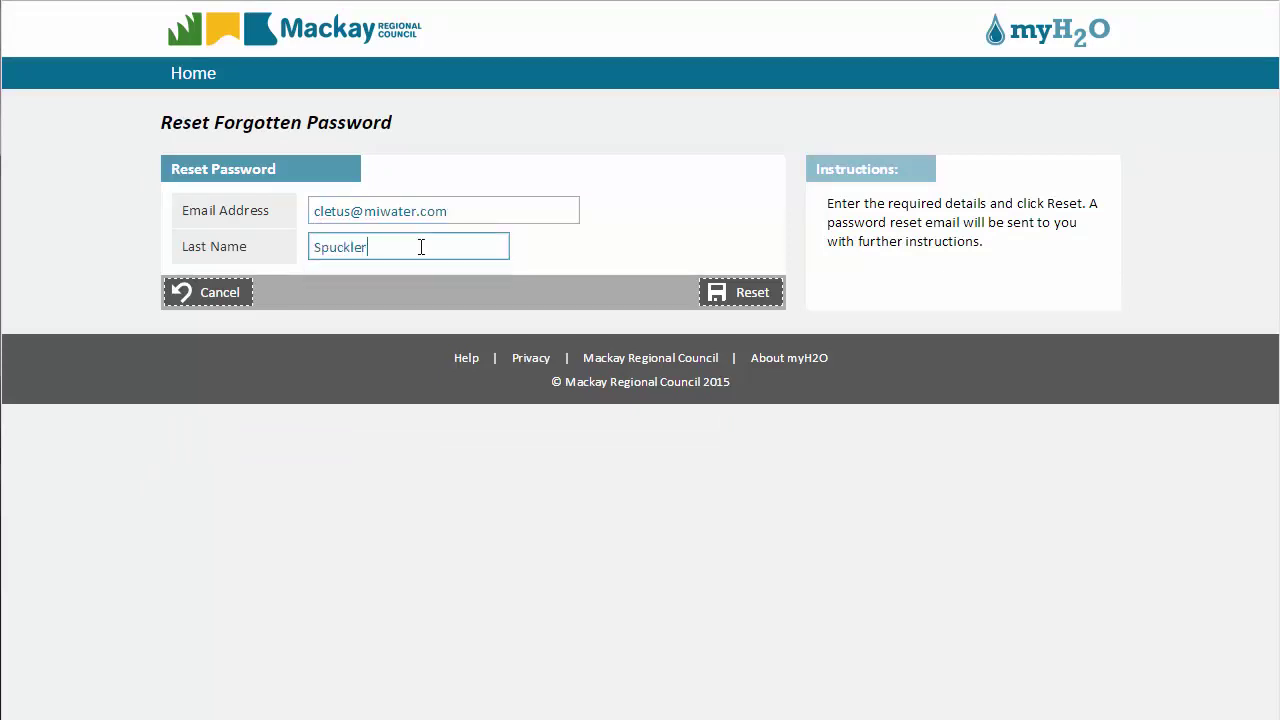